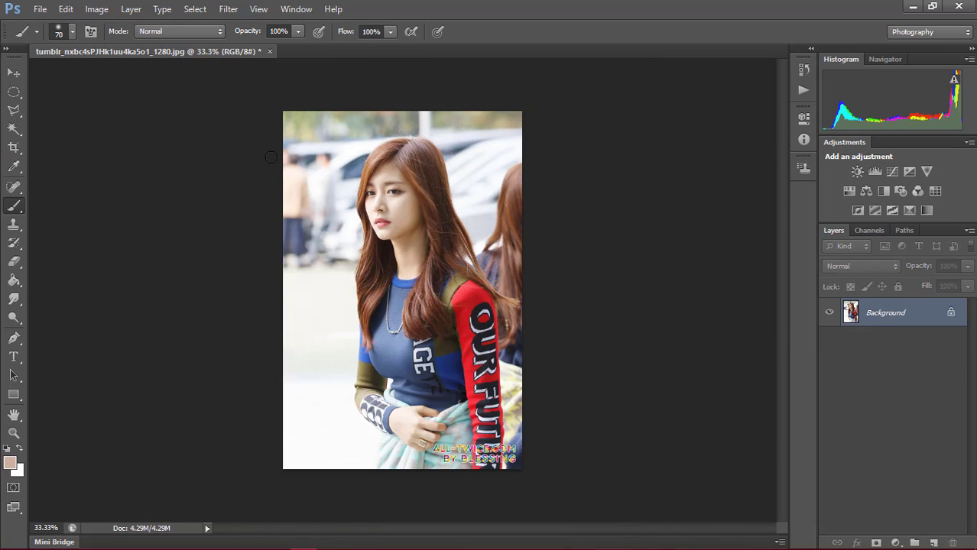
- Duplicate the Background layer into a 'Background copy' layer above the original photo
{"action": "left_click", "coordinate": [11, 74]}
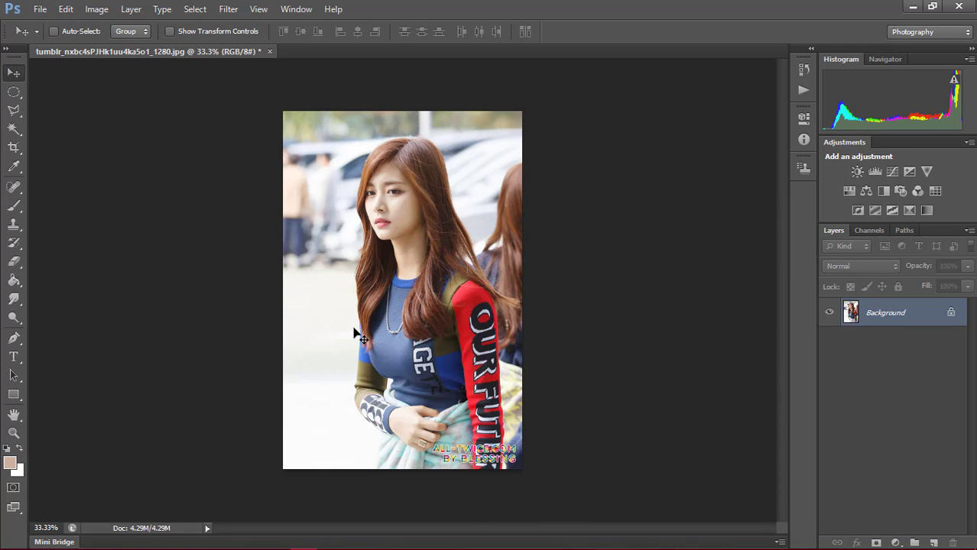
{"action": "scroll", "coordinate": [353, 330], "scroll_direction": "up", "scroll_amount": 2}
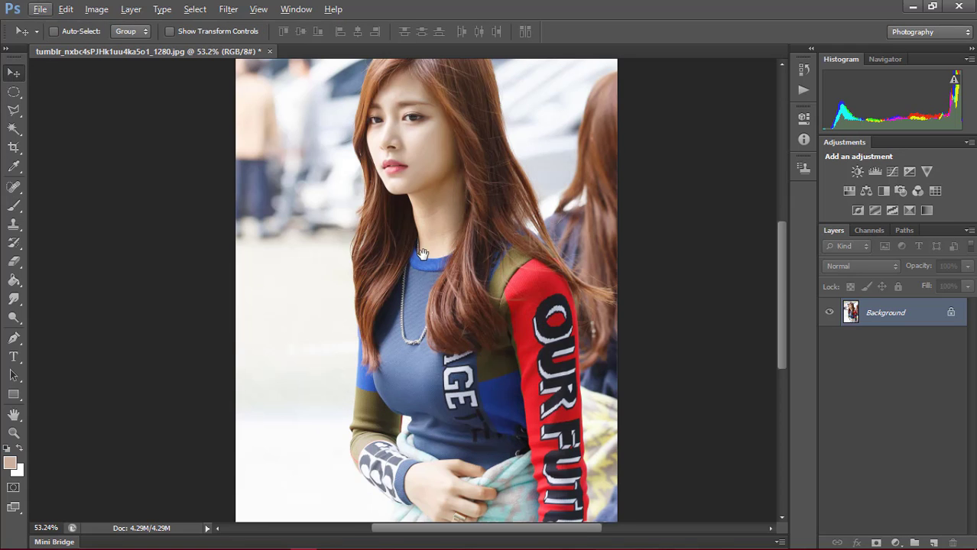
{"action": "scroll", "coordinate": [422, 254], "scroll_direction": "up", "scroll_amount": 2}
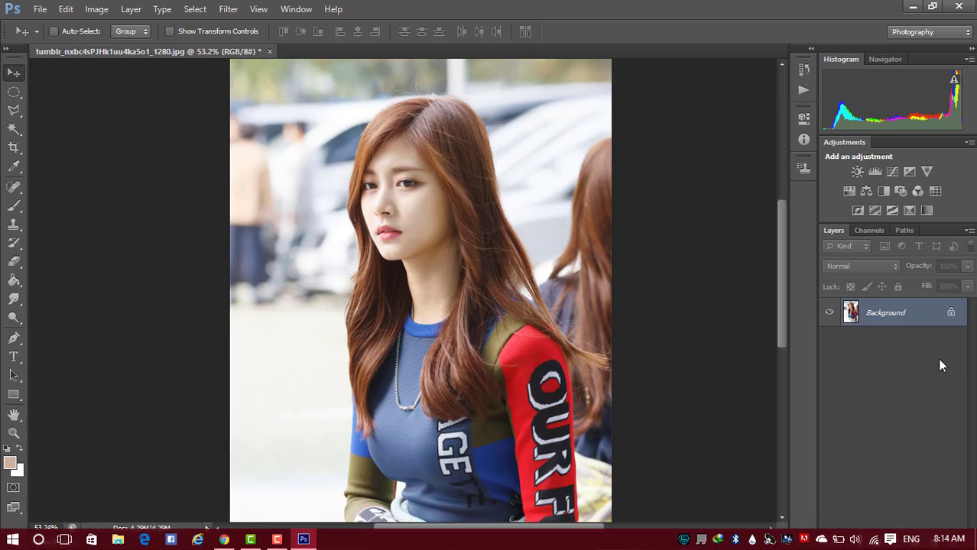
{"action": "mouse_move", "coordinate": [887, 313]}
{"action": "left_mouse_down"}
{"action": "mouse_move", "coordinate": [923, 544]}
{"action": "mouse_move", "coordinate": [935, 543]}
{"action": "left_mouse_up"}
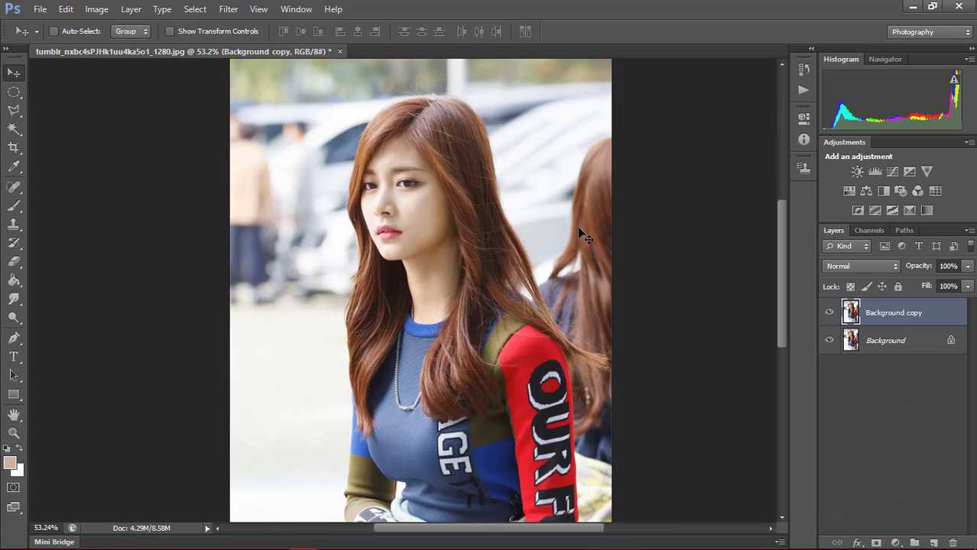
{"action": "scroll", "coordinate": [288, 66], "scroll_direction": "down", "scroll_amount": 1}
{"action": "scroll", "coordinate": [245, 100], "scroll_direction": "down", "scroll_amount": 1}
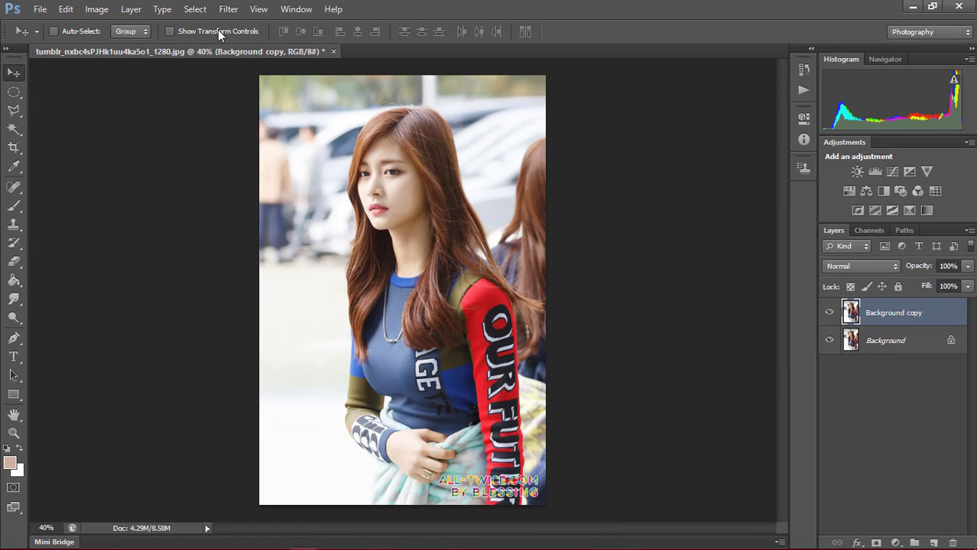
{"action": "left_click", "coordinate": [227, 9]}
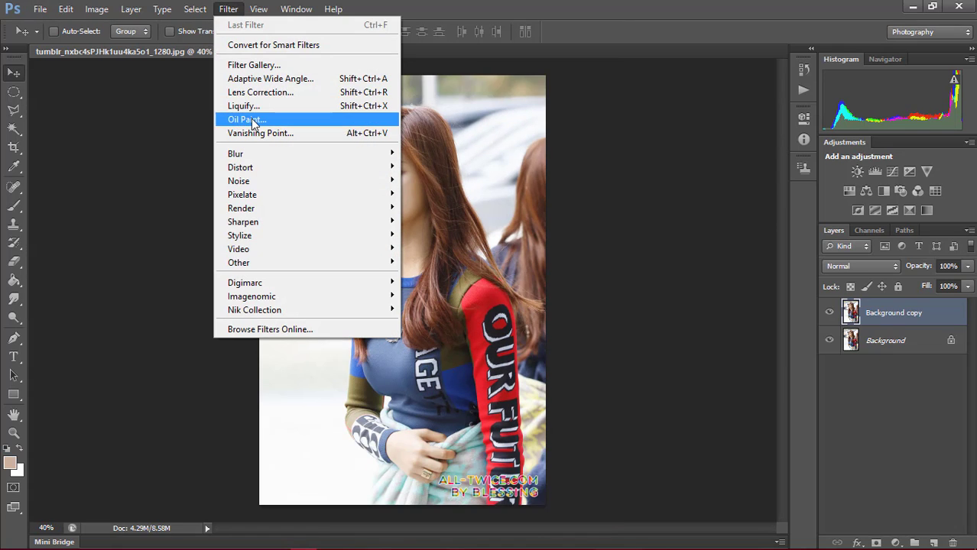
- Apply Oil Paint with Stylization 5.69, Cleanliness 4.5, Angular Direction 279 and Shine 0.75
{"action": "left_click", "coordinate": [252, 120]}
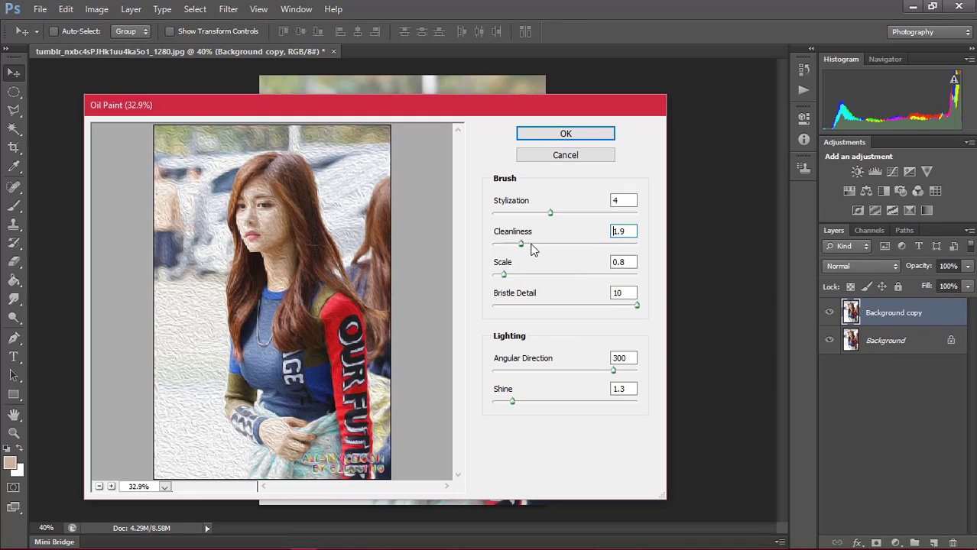
{"action": "left_click_drag", "start_coordinate": [557, 245], "coordinate": [559, 245]}
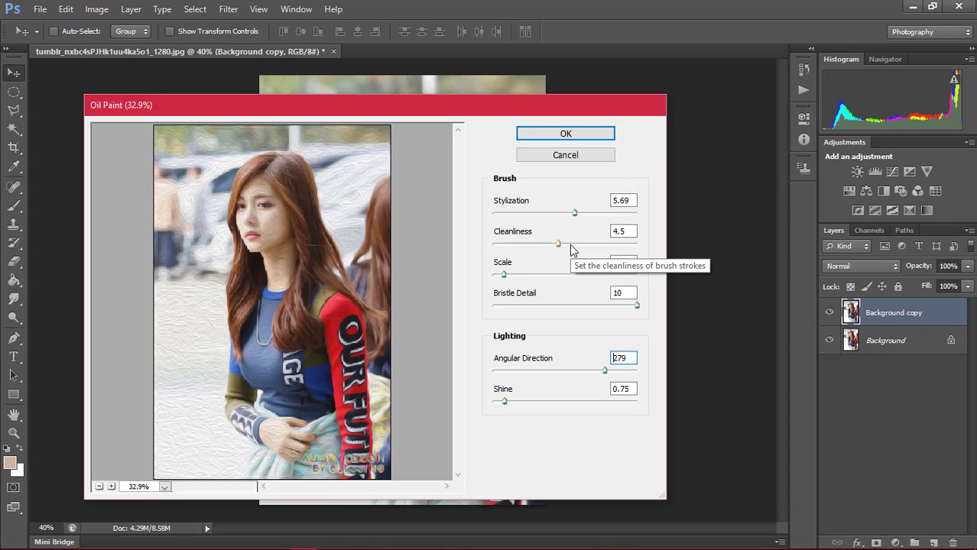
{"action": "left_click", "coordinate": [567, 133]}
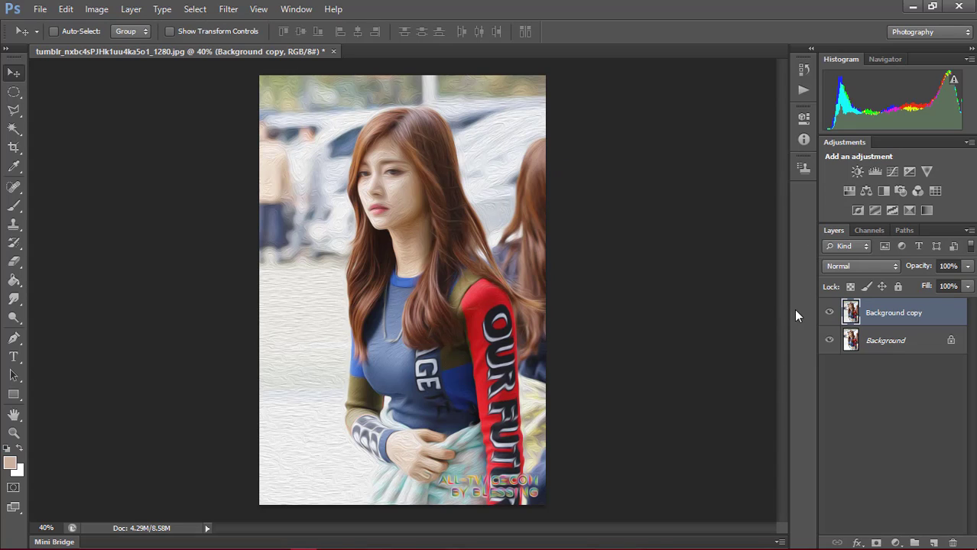
- Compare the oil-paint copy with the original, add a white layer mask, and pick the Brush
{"action": "left_click", "coordinate": [829, 313]}
{"action": "left_click", "coordinate": [829, 313]}
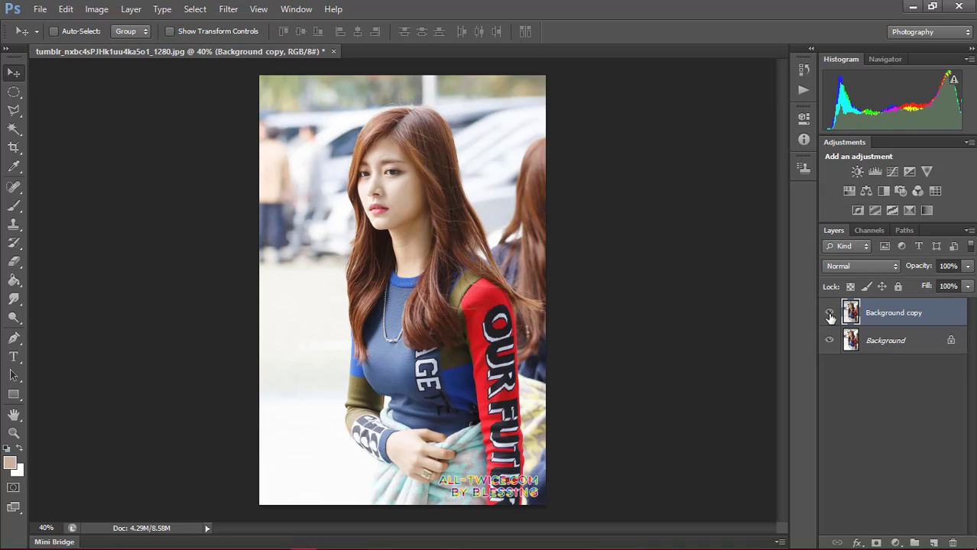
{"action": "left_click", "coordinate": [876, 543]}
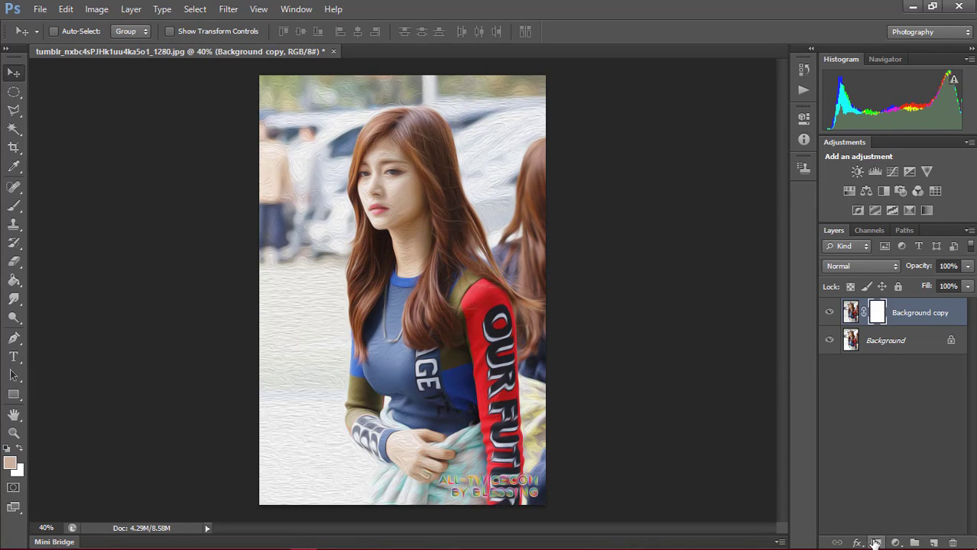
{"action": "left_click", "coordinate": [14, 205]}
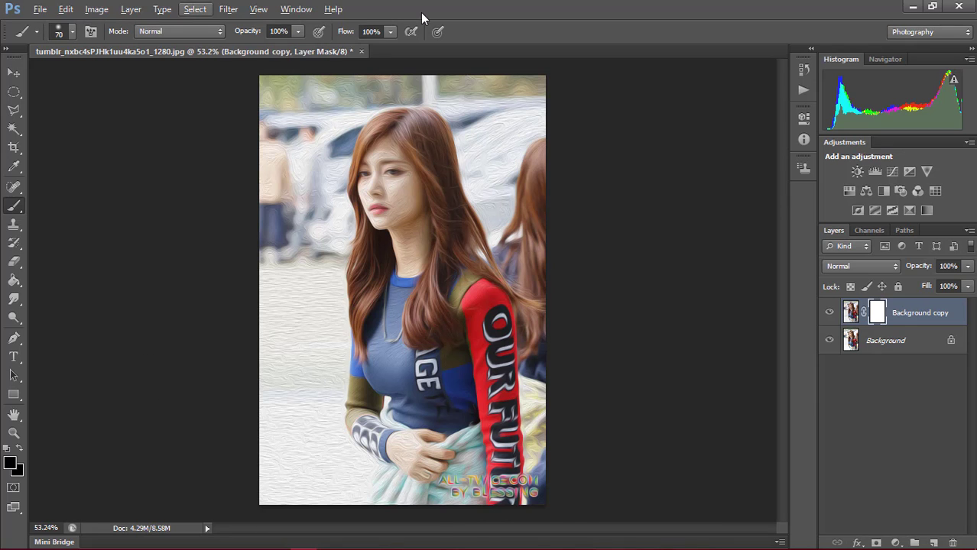
{"action": "scroll", "coordinate": [425, 176], "scroll_direction": "up", "scroll_amount": 1}
{"action": "scroll", "coordinate": [420, 168], "scroll_direction": "up", "scroll_amount": 1}
{"action": "scroll", "coordinate": [405, 188], "scroll_direction": "up", "scroll_amount": 2}
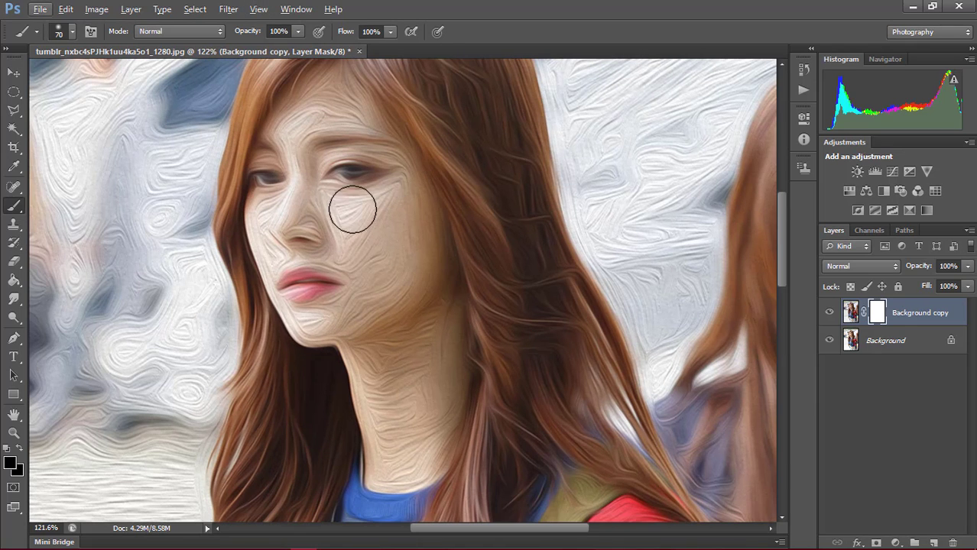
- Paint black on the mask over the cheek, eye area and neck to restore smooth skin
{"action": "mouse_move", "coordinate": [307, 289]}
{"action": "left_mouse_down"}
{"action": "mouse_move", "coordinate": [323, 292]}
{"action": "mouse_move", "coordinate": [366, 245]}
{"action": "mouse_move", "coordinate": [395, 233]}
{"action": "mouse_move", "coordinate": [421, 260]}
{"action": "mouse_move", "coordinate": [419, 296]}
{"action": "mouse_move", "coordinate": [301, 247]}
{"action": "mouse_move", "coordinate": [290, 225]}
{"action": "mouse_move", "coordinate": [305, 254]}
{"action": "mouse_move", "coordinate": [296, 229]}
{"action": "mouse_move", "coordinate": [277, 225]}
{"action": "mouse_move", "coordinate": [332, 331]}
{"action": "mouse_move", "coordinate": [384, 362]}
{"action": "mouse_move", "coordinate": [393, 399]}
{"action": "mouse_move", "coordinate": [392, 371]}
{"action": "left_mouse_up"}
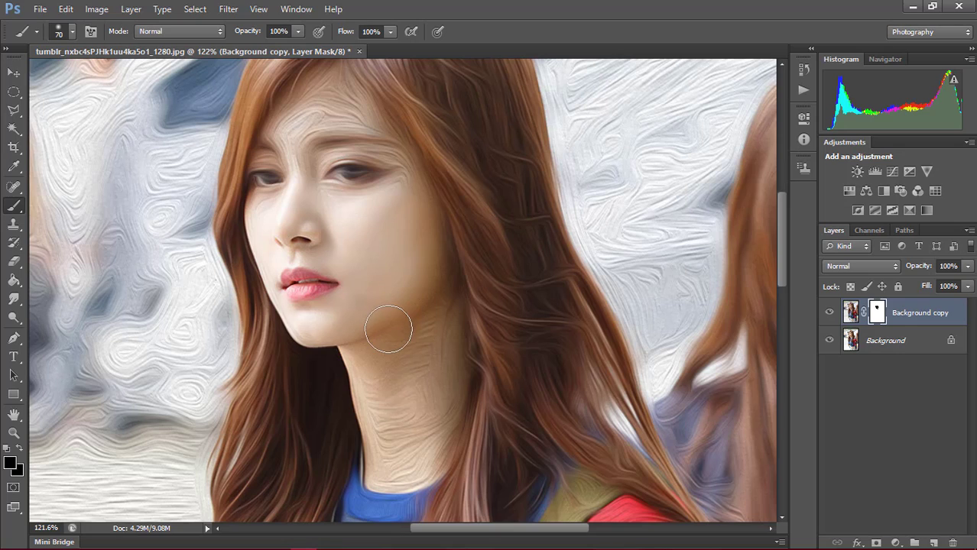
{"action": "scroll", "coordinate": [389, 329], "scroll_direction": "up", "scroll_amount": 2}
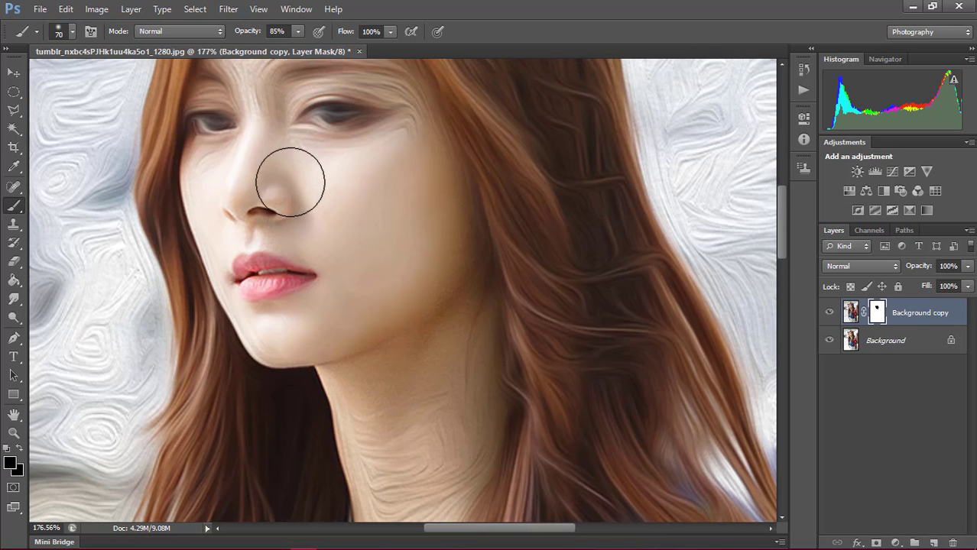
{"action": "scroll", "coordinate": [283, 175], "scroll_direction": "up", "scroll_amount": 3}
{"action": "mouse_move", "coordinate": [336, 252]}
{"action": "left_mouse_down"}
{"action": "mouse_move", "coordinate": [376, 255]}
{"action": "mouse_move", "coordinate": [314, 130]}
{"action": "mouse_move", "coordinate": [375, 191]}
{"action": "mouse_move", "coordinate": [404, 271]}
{"action": "mouse_move", "coordinate": [298, 152]}
{"action": "mouse_move", "coordinate": [290, 170]}
{"action": "mouse_move", "coordinate": [279, 149]}
{"action": "mouse_move", "coordinate": [225, 226]}
{"action": "mouse_move", "coordinate": [218, 257]}
{"action": "mouse_move", "coordinate": [258, 175]}
{"action": "mouse_move", "coordinate": [299, 168]}
{"action": "mouse_move", "coordinate": [253, 217]}
{"action": "mouse_move", "coordinate": [272, 202]}
{"action": "mouse_move", "coordinate": [320, 199]}
{"action": "mouse_move", "coordinate": [317, 161]}
{"action": "mouse_move", "coordinate": [266, 179]}
{"action": "mouse_move", "coordinate": [229, 269]}
{"action": "left_mouse_up"}
{"action": "scroll", "coordinate": [262, 174], "scroll_direction": "up", "scroll_amount": 3}
{"action": "scroll", "coordinate": [260, 264], "scroll_direction": "down", "scroll_amount": 3}
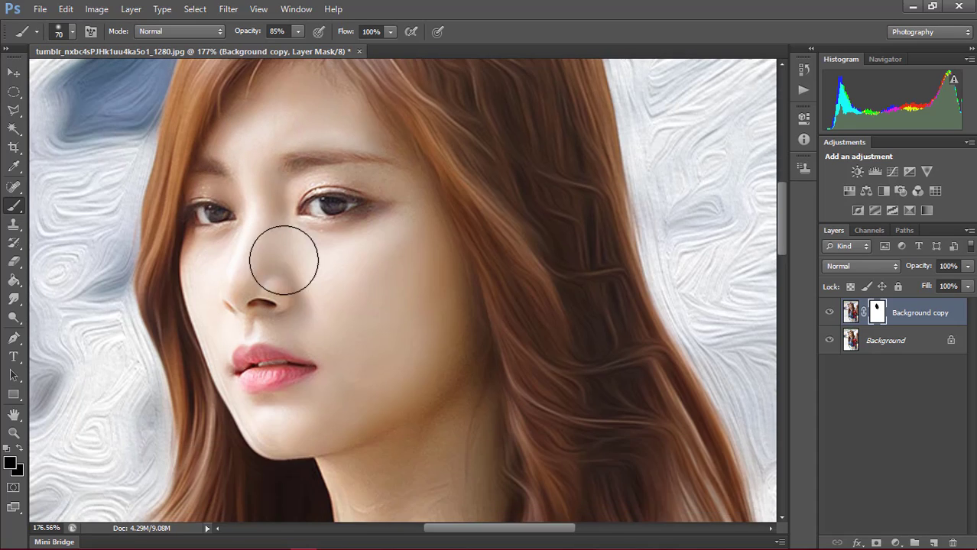
{"action": "scroll", "coordinate": [329, 314], "scroll_direction": "down", "scroll_amount": 2}
{"action": "scroll", "coordinate": [390, 367], "scroll_direction": "down", "scroll_amount": 2}
{"action": "scroll", "coordinate": [407, 374], "scroll_direction": "down", "scroll_amount": 2}
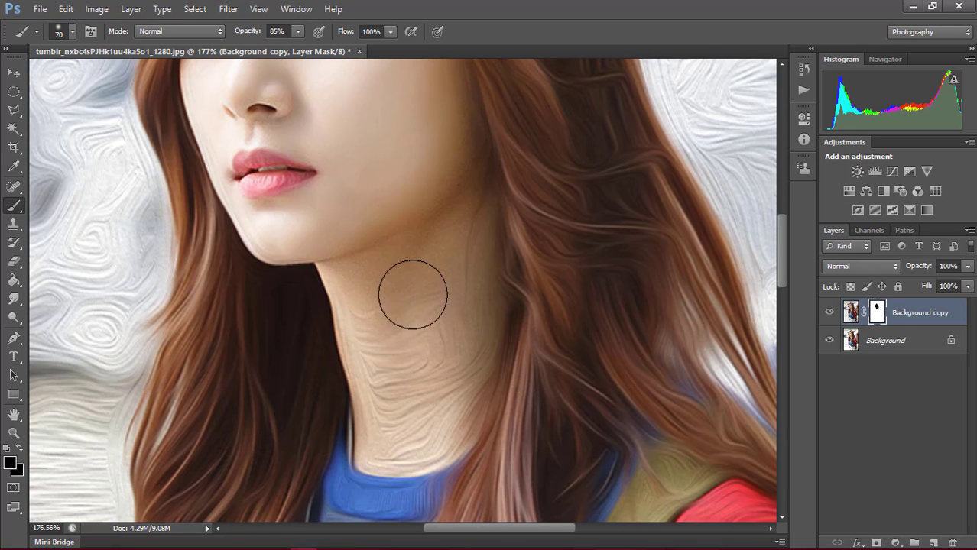
{"action": "left_click_drag", "start_coordinate": [466, 373], "coordinate": [390, 449]}
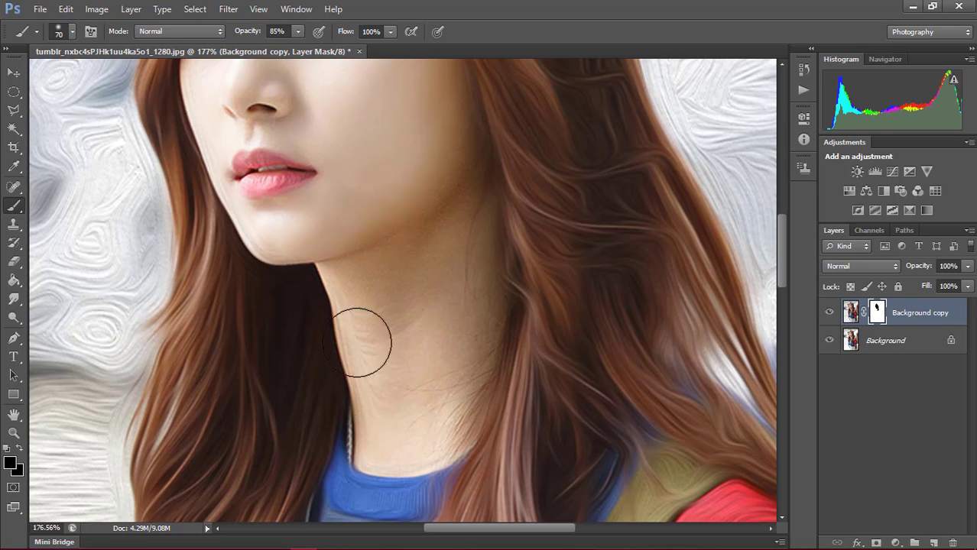
{"action": "scroll", "coordinate": [398, 340], "scroll_direction": "down", "scroll_amount": 3}
{"action": "scroll", "coordinate": [398, 340], "scroll_direction": "down", "scroll_amount": 2}
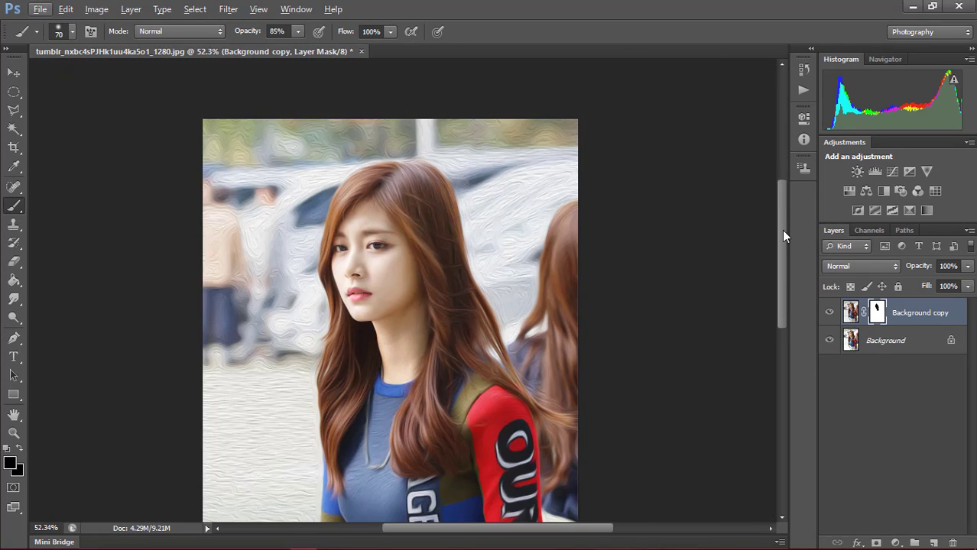
- Paint the mask over the fingers to bring back their smooth original skin
{"action": "left_click_drag", "start_coordinate": [784, 236], "coordinate": [791, 302]}
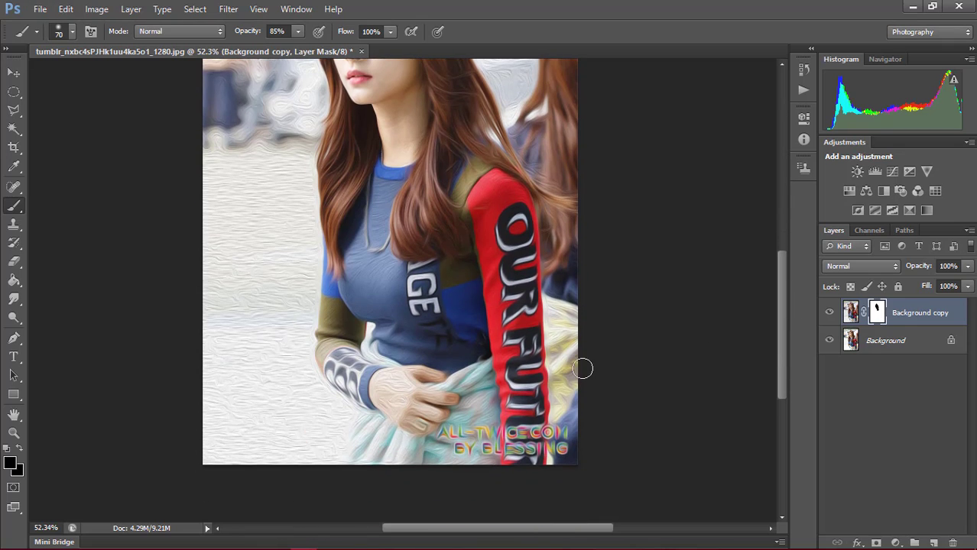
{"action": "scroll", "coordinate": [412, 374], "scroll_direction": "down", "scroll_amount": 2}
{"action": "scroll", "coordinate": [409, 359], "scroll_direction": "up", "scroll_amount": 2}
{"action": "scroll", "coordinate": [407, 346], "scroll_direction": "up", "scroll_amount": 1}
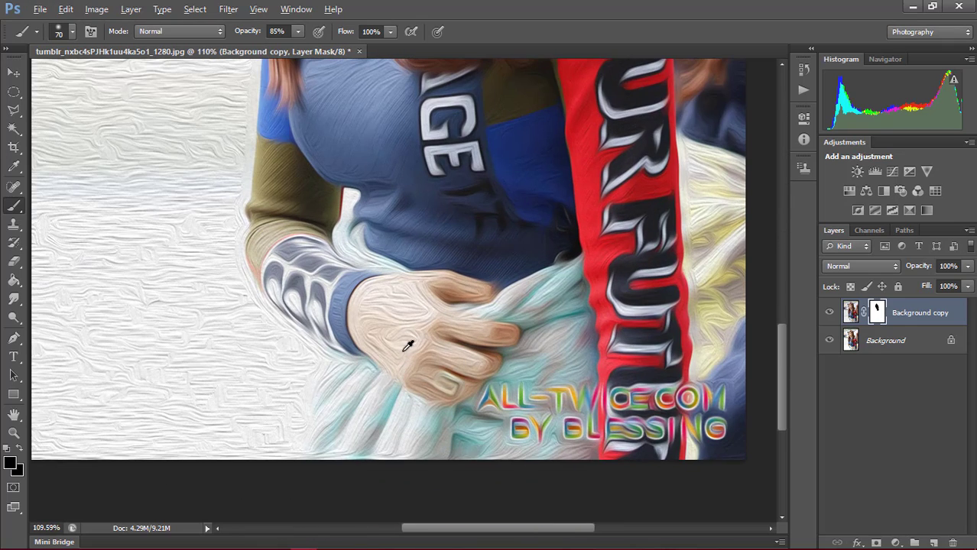
{"action": "scroll", "coordinate": [408, 346], "scroll_direction": "up", "scroll_amount": 2}
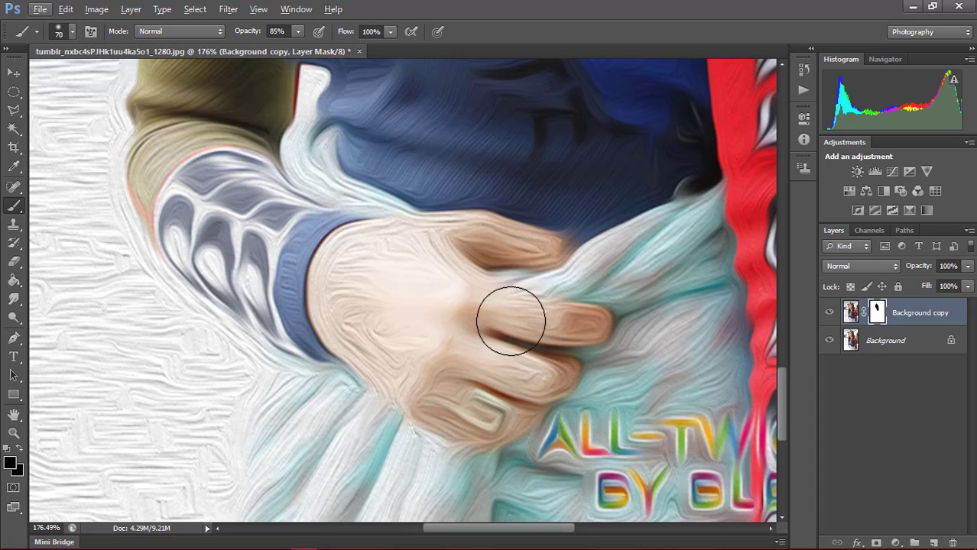
{"action": "left_click_drag", "start_coordinate": [511, 321], "coordinate": [589, 332]}
{"action": "mouse_move", "coordinate": [489, 344]}
{"action": "left_mouse_down"}
{"action": "mouse_move", "coordinate": [458, 365]}
{"action": "mouse_move", "coordinate": [468, 345]}
{"action": "mouse_move", "coordinate": [457, 334]}
{"action": "left_mouse_up"}
- With brush size 40 at 100% opacity, smooth the fingertip, finger, back of hand and knuckle
{"action": "key", "text": "bracketleft"}
{"action": "key", "text": "bracketleft"}
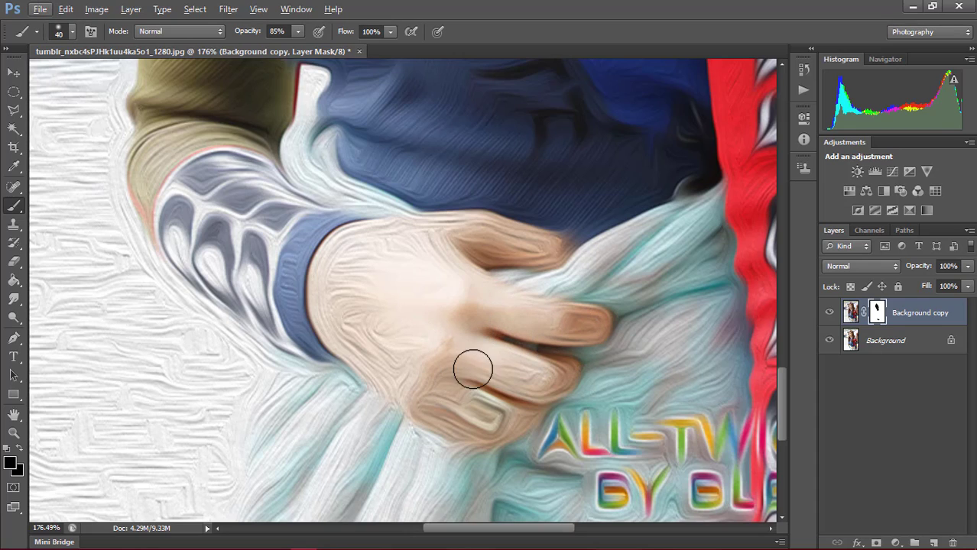
{"action": "key", "text": "0"}
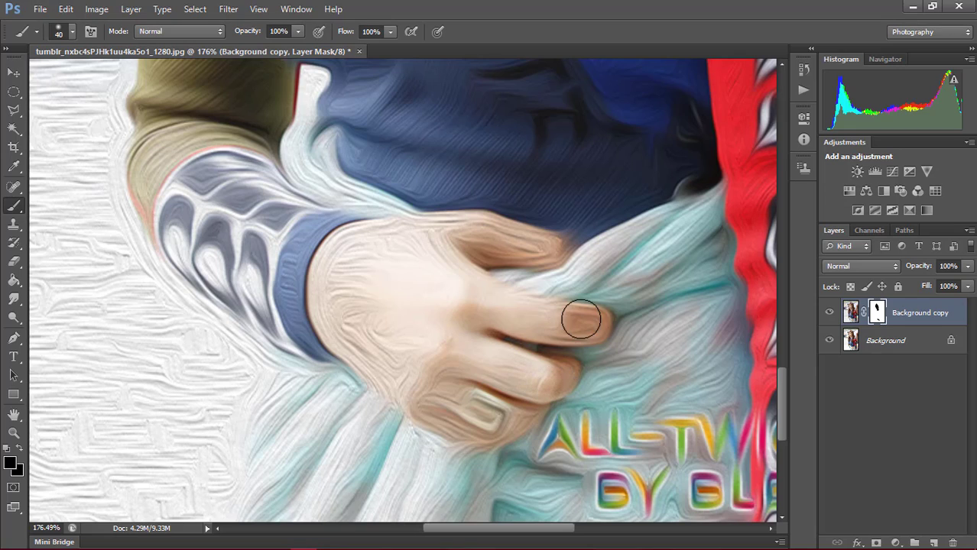
{"action": "left_click_drag", "start_coordinate": [582, 328], "coordinate": [584, 327]}
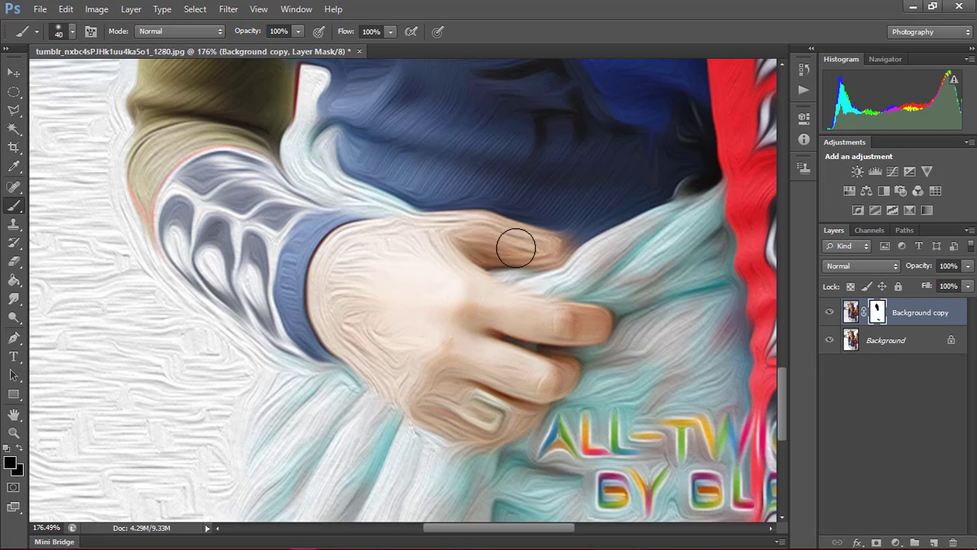
{"action": "mouse_move", "coordinate": [516, 248]}
{"action": "left_mouse_down"}
{"action": "mouse_move", "coordinate": [506, 233]}
{"action": "mouse_move", "coordinate": [563, 250]}
{"action": "mouse_move", "coordinate": [483, 236]}
{"action": "mouse_move", "coordinate": [391, 233]}
{"action": "mouse_move", "coordinate": [361, 245]}
{"action": "left_mouse_up"}
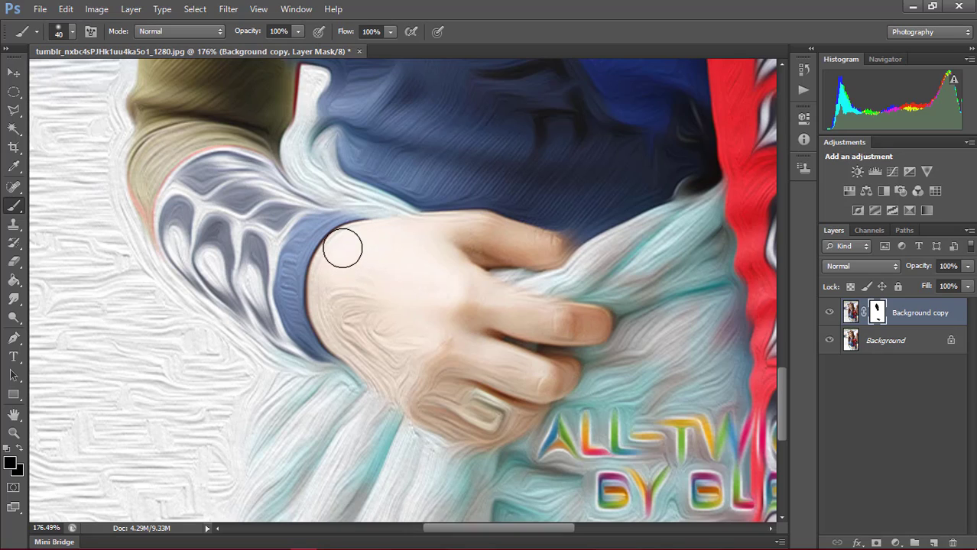
{"action": "mouse_move", "coordinate": [329, 317]}
{"action": "left_mouse_down"}
{"action": "mouse_move", "coordinate": [381, 370]}
{"action": "mouse_move", "coordinate": [430, 360]}
{"action": "mouse_move", "coordinate": [483, 378]}
{"action": "mouse_move", "coordinate": [449, 393]}
{"action": "mouse_move", "coordinate": [521, 426]}
{"action": "mouse_move", "coordinate": [474, 426]}
{"action": "left_mouse_up"}
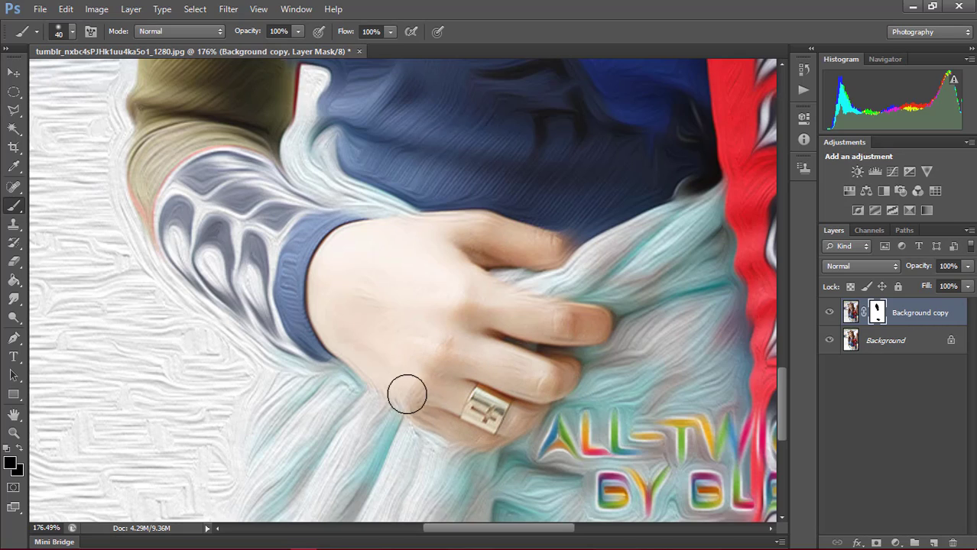
{"action": "mouse_move", "coordinate": [407, 394]}
{"action": "left_mouse_down"}
{"action": "mouse_move", "coordinate": [386, 380]}
{"action": "mouse_move", "coordinate": [397, 367]}
{"action": "left_mouse_up"}
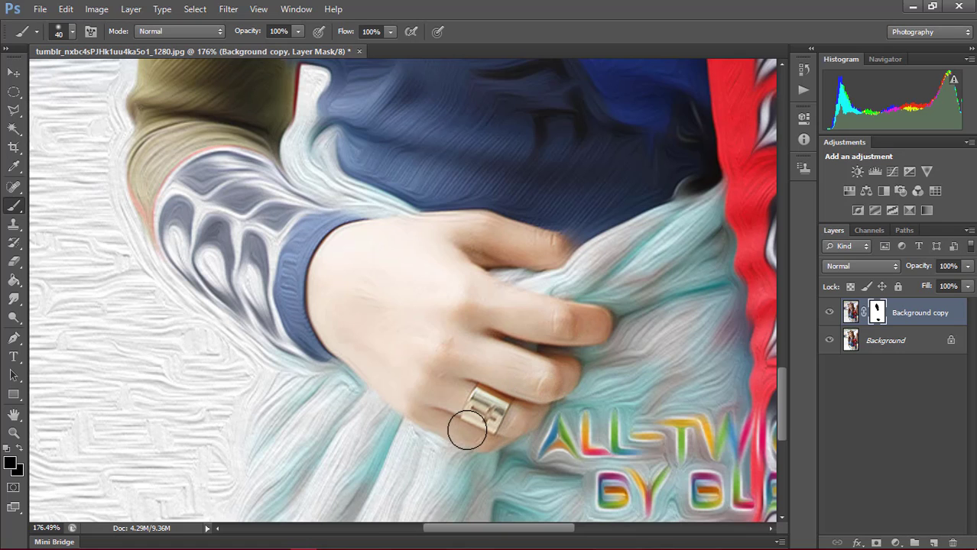
{"action": "scroll", "coordinate": [434, 317], "scroll_direction": "down", "scroll_amount": 3}
{"action": "scroll", "coordinate": [433, 292], "scroll_direction": "down", "scroll_amount": 2}
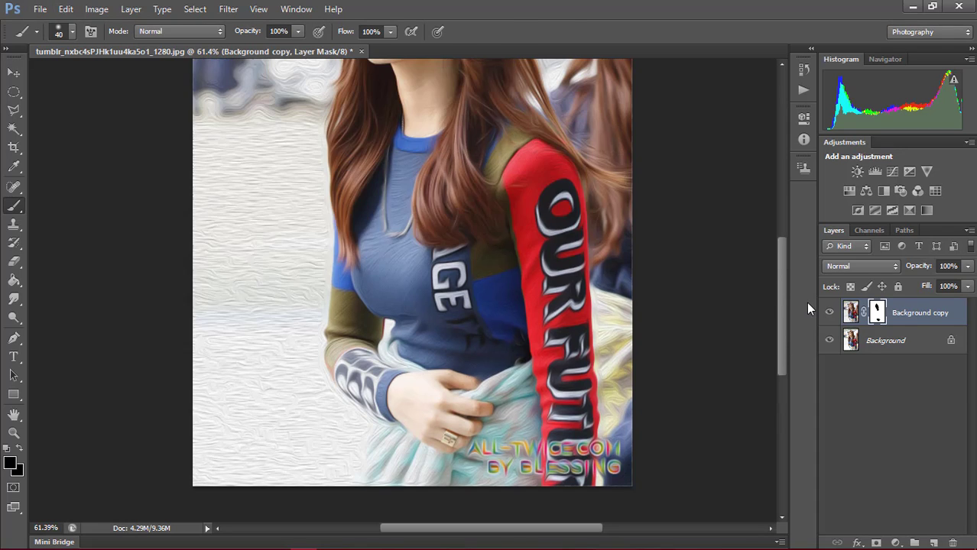
- Compare the oil-paint layer against the original by toggling its visibility off and on
{"action": "left_click_drag", "start_coordinate": [787, 368], "coordinate": [811, 275]}
{"action": "scroll", "coordinate": [461, 241], "scroll_direction": "down", "scroll_amount": 1}
{"action": "scroll", "coordinate": [462, 241], "scroll_direction": "down", "scroll_amount": 1}
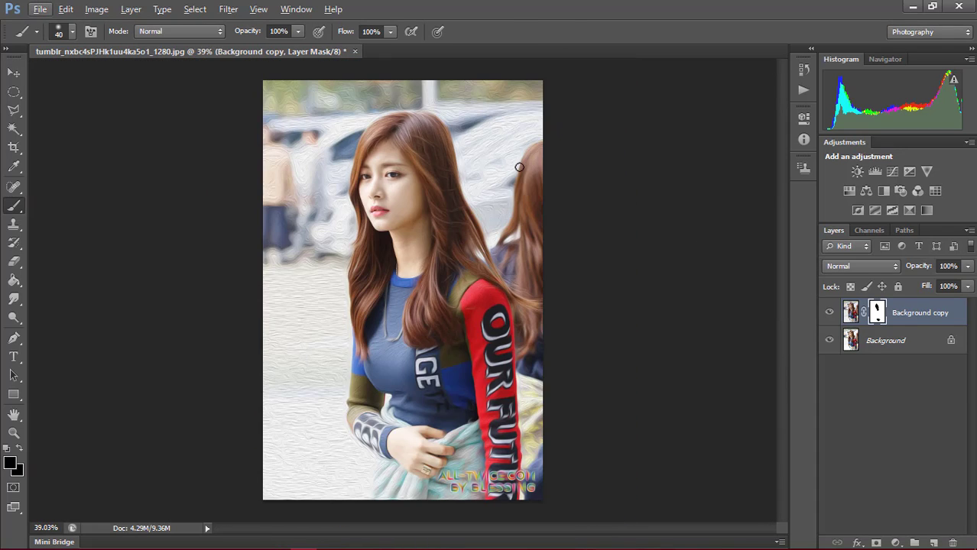
{"action": "left_click", "coordinate": [829, 314]}
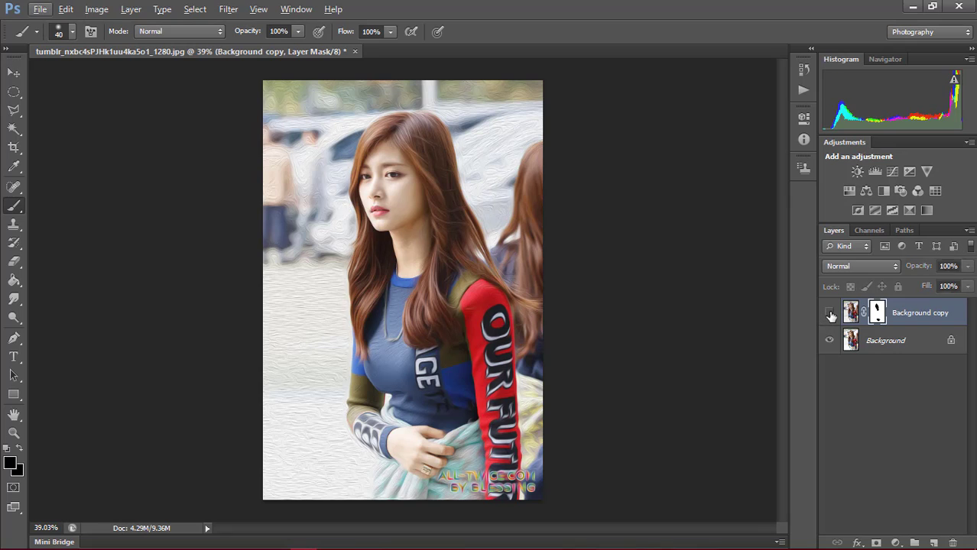
{"action": "left_click", "coordinate": [830, 314]}
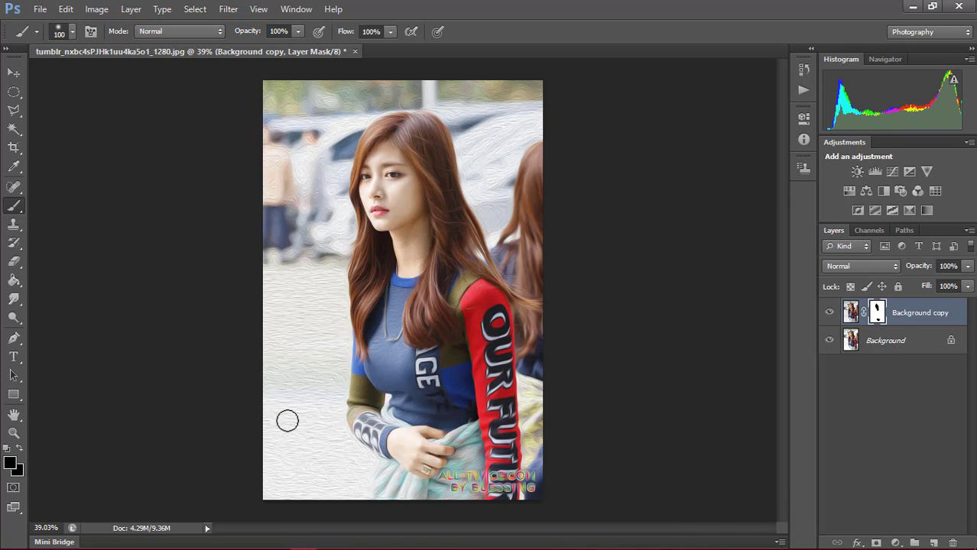
- Mask oil texture off the lower-left ground, top-right near the car, and left-edge figures
{"action": "left_click_drag", "start_coordinate": [277, 397], "coordinate": [273, 438]}
{"action": "mouse_move", "coordinate": [337, 526]}
{"action": "left_mouse_down"}
{"action": "mouse_move", "coordinate": [329, 475]}
{"action": "mouse_move", "coordinate": [338, 484]}
{"action": "left_mouse_up"}
{"action": "mouse_move", "coordinate": [490, 112]}
{"action": "left_mouse_down"}
{"action": "mouse_move", "coordinate": [528, 96]}
{"action": "mouse_move", "coordinate": [503, 153]}
{"action": "mouse_move", "coordinate": [521, 173]}
{"action": "mouse_move", "coordinate": [497, 149]}
{"action": "mouse_move", "coordinate": [501, 156]}
{"action": "left_mouse_up"}
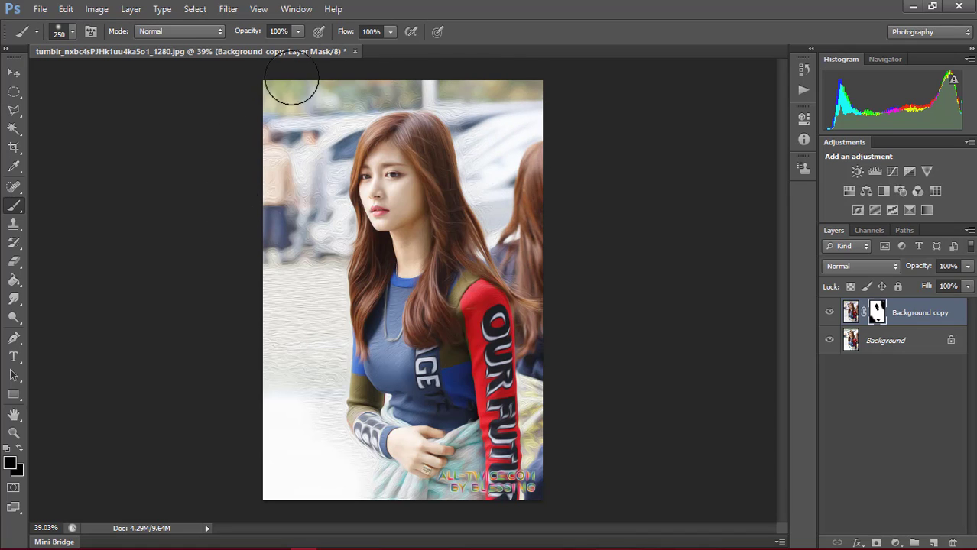
{"action": "mouse_move", "coordinate": [290, 87]}
{"action": "left_mouse_down"}
{"action": "mouse_move", "coordinate": [279, 319]}
{"action": "mouse_move", "coordinate": [287, 267]}
{"action": "mouse_move", "coordinate": [308, 255]}
{"action": "mouse_move", "coordinate": [301, 406]}
{"action": "mouse_move", "coordinate": [309, 132]}
{"action": "left_mouse_up"}
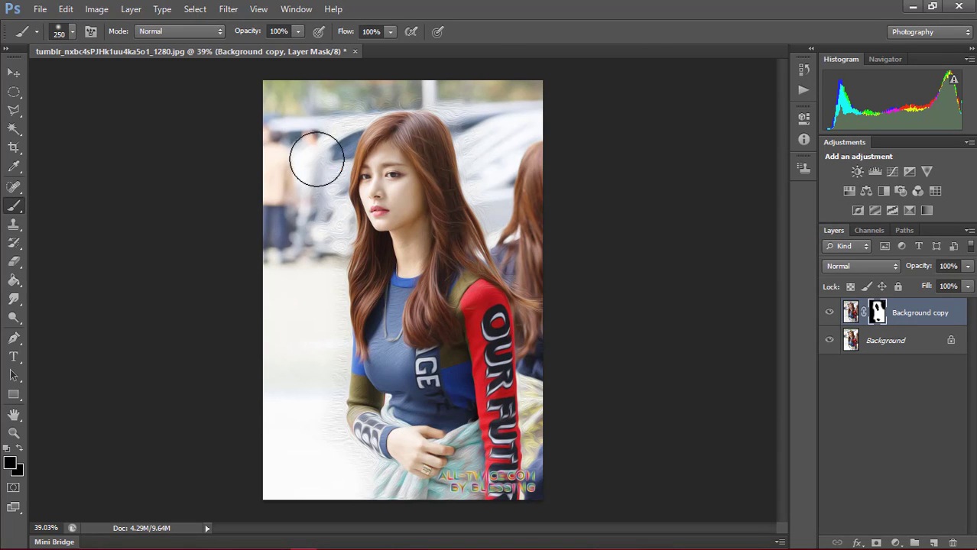
{"action": "key", "text": "ctrl+plus"}
- Shrink the brush and clear the oil texture beside the face and left of the hair
{"action": "scroll", "coordinate": [384, 102], "scroll_direction": "up", "scroll_amount": 2}
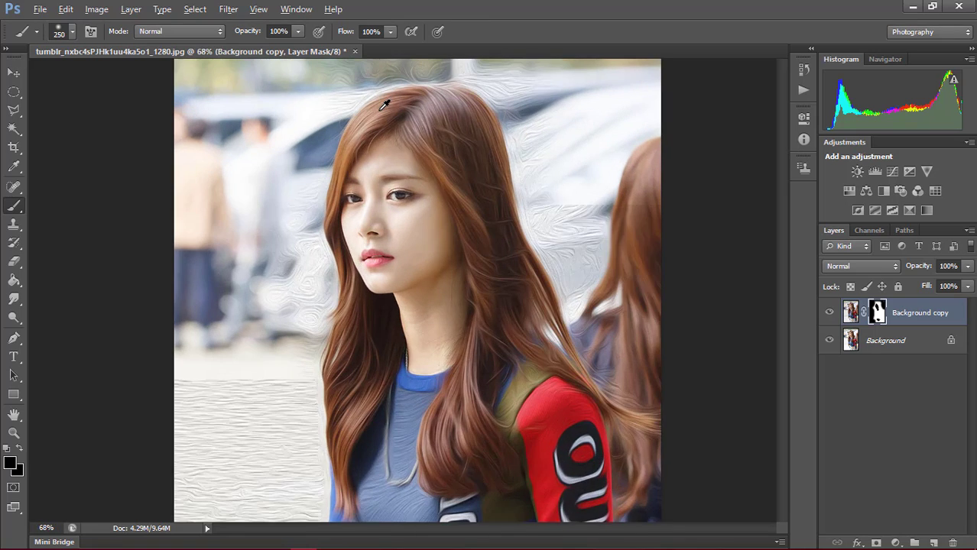
{"action": "scroll", "coordinate": [299, 140], "scroll_direction": "up", "scroll_amount": 2}
{"action": "scroll", "coordinate": [295, 141], "scroll_direction": "up", "scroll_amount": 3}
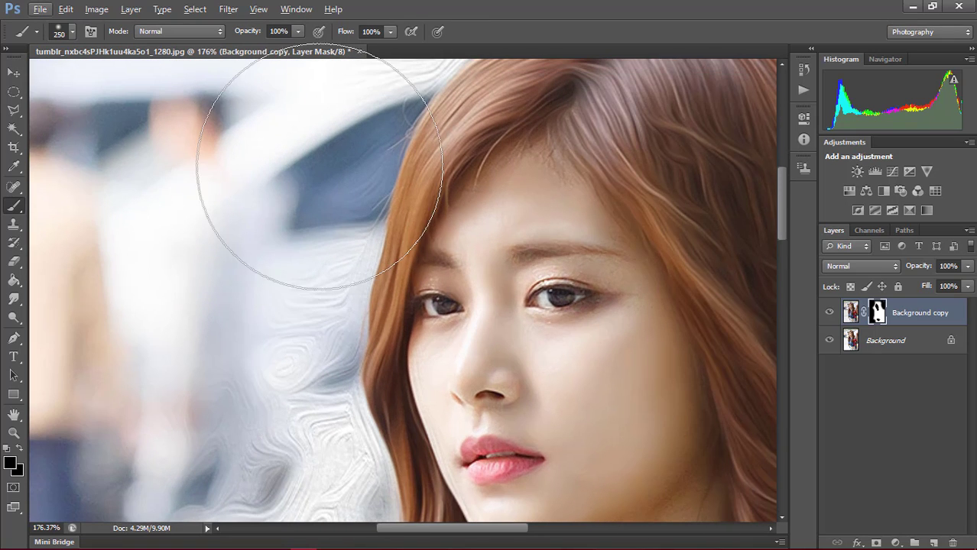
{"action": "key", "text": "bracketleft"}
{"action": "key", "text": "bracketleft"}
{"action": "key", "text": "bracketleft"}
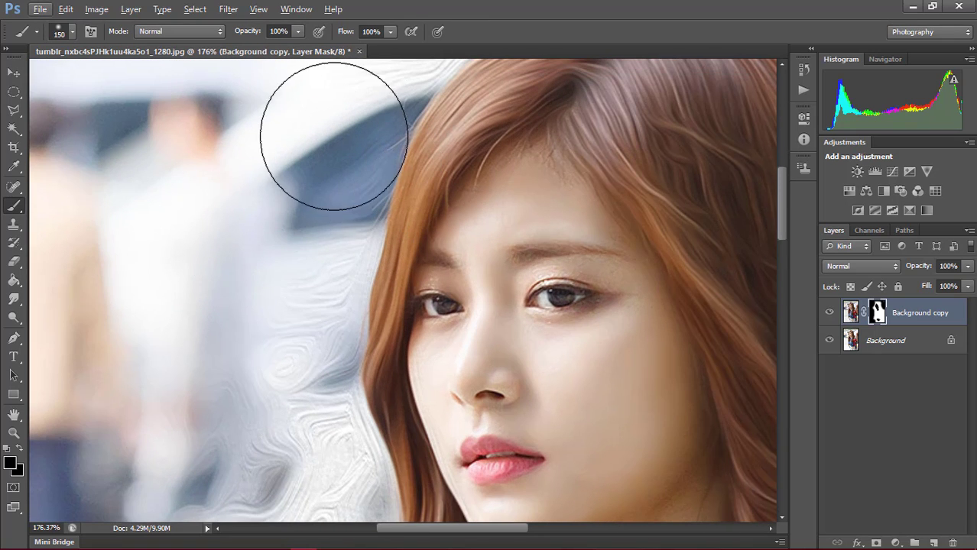
{"action": "scroll", "coordinate": [260, 275], "scroll_direction": "down", "scroll_amount": 2}
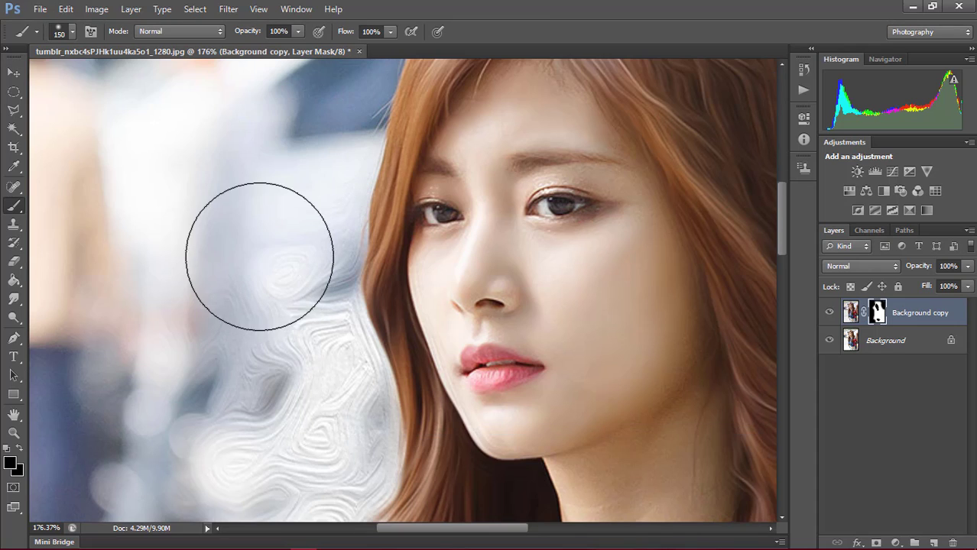
{"action": "scroll", "coordinate": [252, 199], "scroll_direction": "down", "scroll_amount": 2}
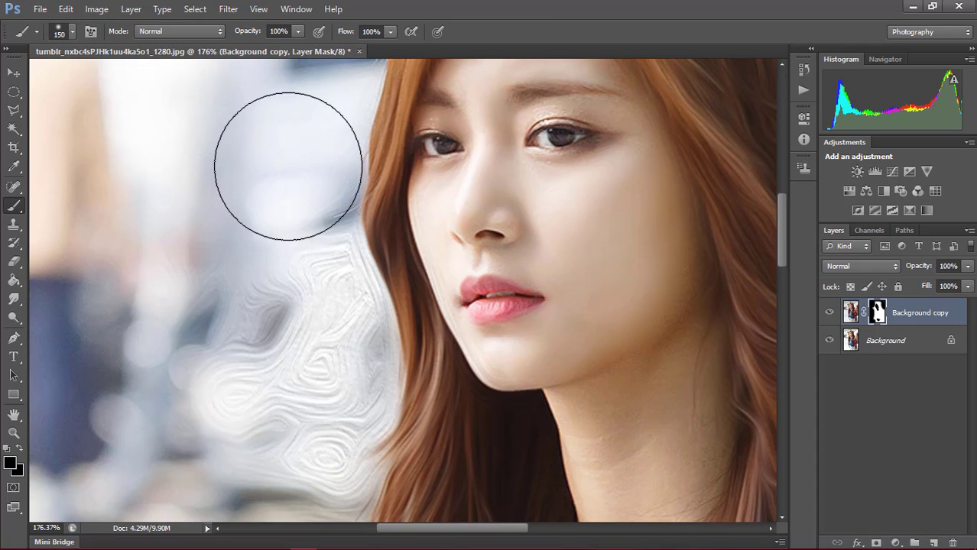
{"action": "mouse_move", "coordinate": [300, 322]}
{"action": "left_mouse_down"}
{"action": "mouse_move", "coordinate": [306, 310]}
{"action": "mouse_move", "coordinate": [325, 367]}
{"action": "left_mouse_up"}
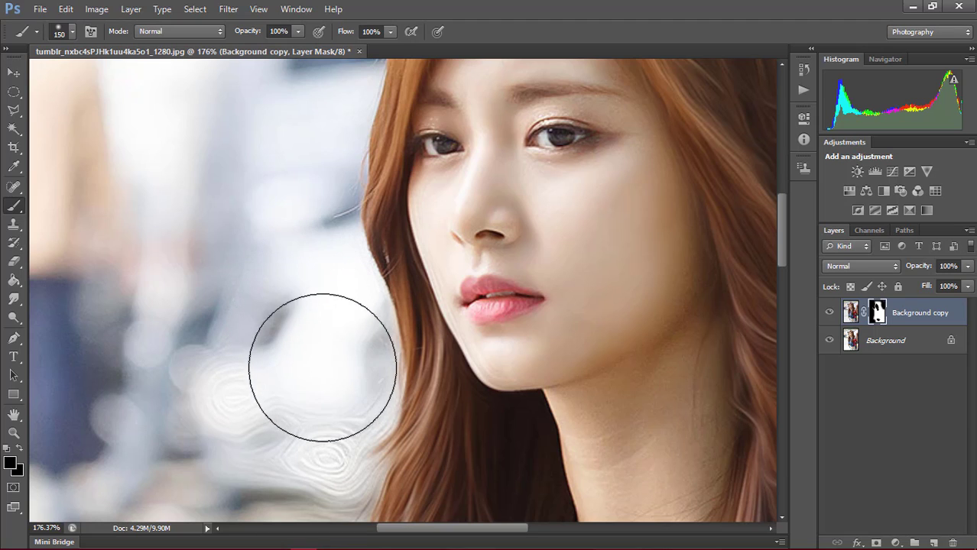
{"action": "scroll", "coordinate": [230, 305], "scroll_direction": "down", "scroll_amount": 3}
{"action": "mouse_move", "coordinate": [227, 276]}
{"action": "left_mouse_down"}
{"action": "mouse_move", "coordinate": [240, 338]}
{"action": "mouse_move", "coordinate": [279, 375]}
{"action": "mouse_move", "coordinate": [290, 414]}
{"action": "mouse_move", "coordinate": [268, 440]}
{"action": "left_mouse_up"}
- Smooth the background beside the olive sleeve and near the forearm down to the bottom edge
{"action": "scroll", "coordinate": [261, 398], "scroll_direction": "down", "scroll_amount": 1}
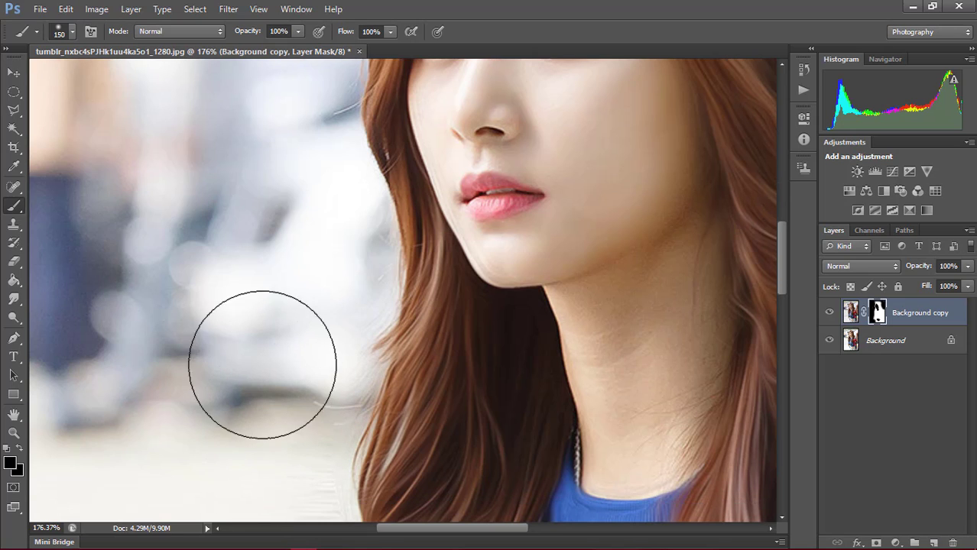
{"action": "scroll", "coordinate": [264, 352], "scroll_direction": "down", "scroll_amount": 3}
{"action": "scroll", "coordinate": [256, 325], "scroll_direction": "down", "scroll_amount": 4}
{"action": "scroll", "coordinate": [253, 286], "scroll_direction": "down", "scroll_amount": 1}
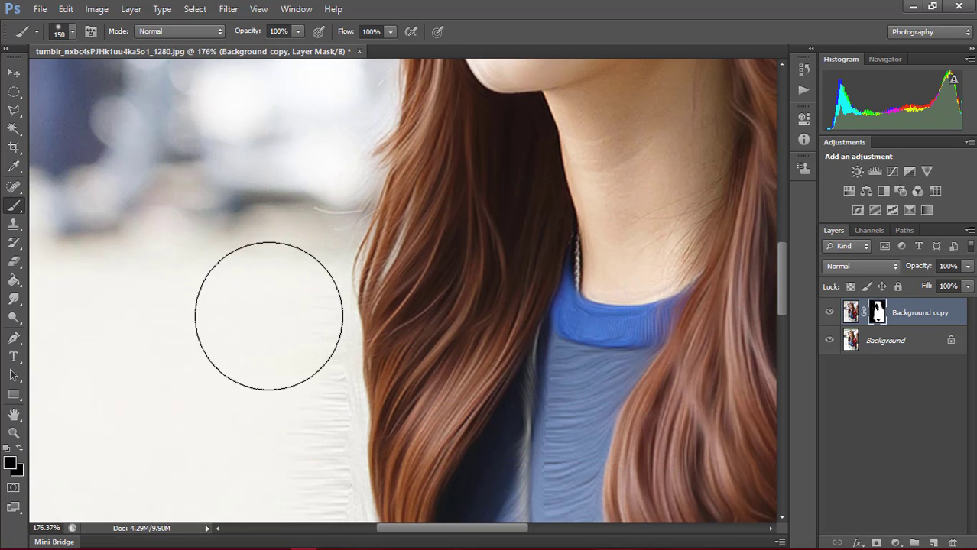
{"action": "scroll", "coordinate": [263, 336], "scroll_direction": "down", "scroll_amount": 3}
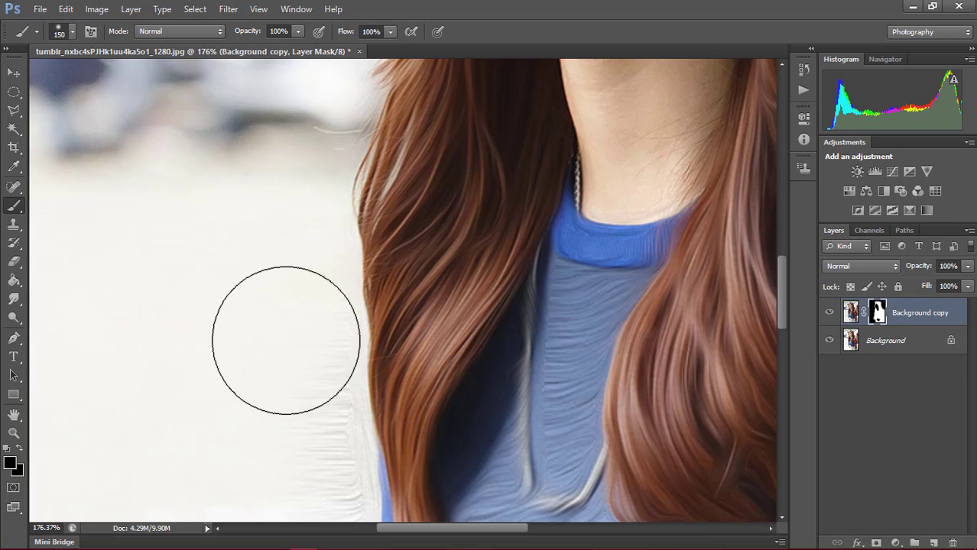
{"action": "scroll", "coordinate": [265, 357], "scroll_direction": "down", "scroll_amount": 3}
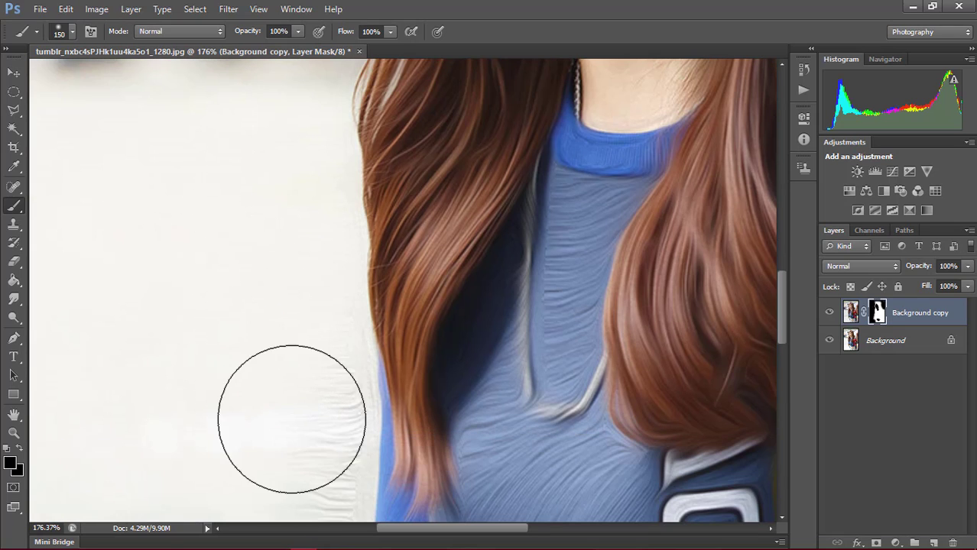
{"action": "scroll", "coordinate": [275, 420], "scroll_direction": "down", "scroll_amount": 3}
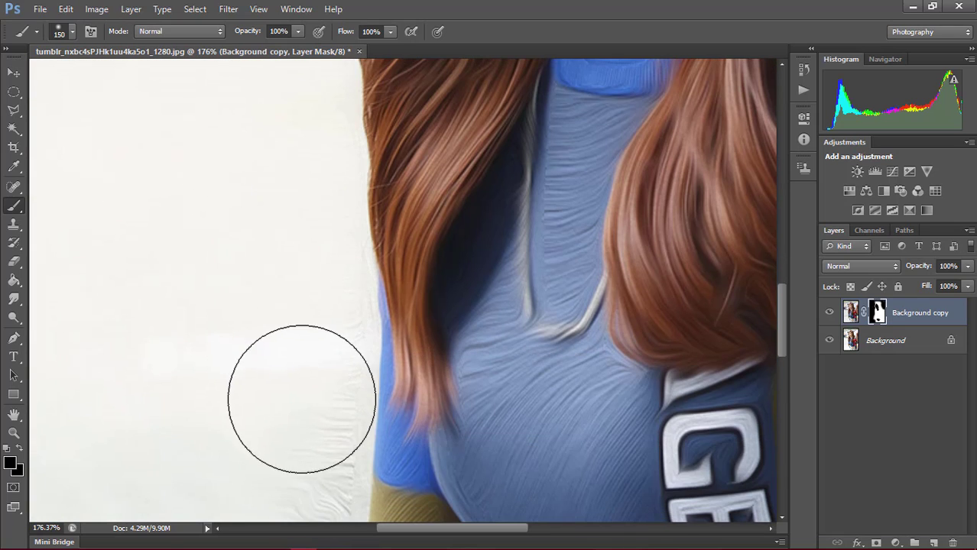
{"action": "scroll", "coordinate": [275, 363], "scroll_direction": "down", "scroll_amount": 4}
{"action": "scroll", "coordinate": [287, 340], "scroll_direction": "down", "scroll_amount": 2}
{"action": "mouse_move", "coordinate": [297, 322]}
{"action": "left_mouse_down"}
{"action": "mouse_move", "coordinate": [291, 360]}
{"action": "mouse_move", "coordinate": [263, 393]}
{"action": "mouse_move", "coordinate": [263, 447]}
{"action": "left_mouse_up"}
{"action": "scroll", "coordinate": [259, 445], "scroll_direction": "down", "scroll_amount": 3}
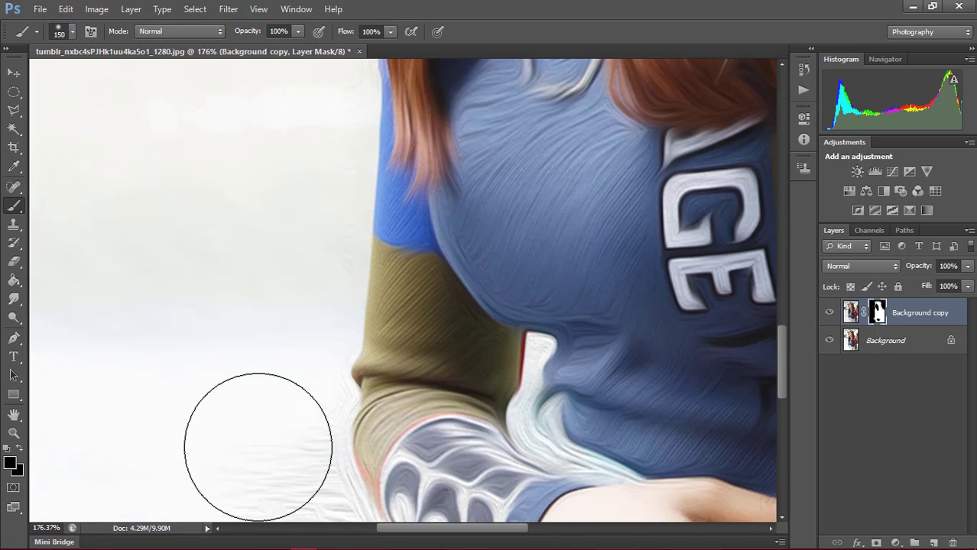
{"action": "scroll", "coordinate": [257, 434], "scroll_direction": "down", "scroll_amount": 3}
{"action": "scroll", "coordinate": [271, 438], "scroll_direction": "down", "scroll_amount": 2}
{"action": "left_click_drag", "start_coordinate": [275, 383], "coordinate": [274, 334]}
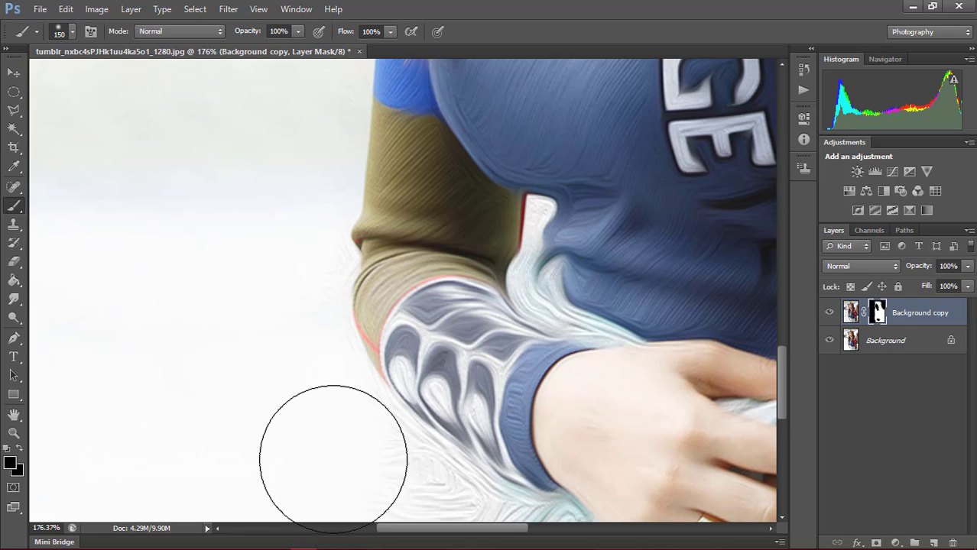
{"action": "scroll", "coordinate": [320, 428], "scroll_direction": "down", "scroll_amount": 2}
{"action": "scroll", "coordinate": [316, 409], "scroll_direction": "down", "scroll_amount": 3}
{"action": "mouse_move", "coordinate": [346, 364]}
{"action": "left_mouse_down"}
{"action": "mouse_move", "coordinate": [322, 321]}
{"action": "mouse_move", "coordinate": [405, 360]}
{"action": "mouse_move", "coordinate": [391, 431]}
{"action": "left_mouse_up"}
{"action": "scroll", "coordinate": [390, 431], "scroll_direction": "down", "scroll_amount": 4}
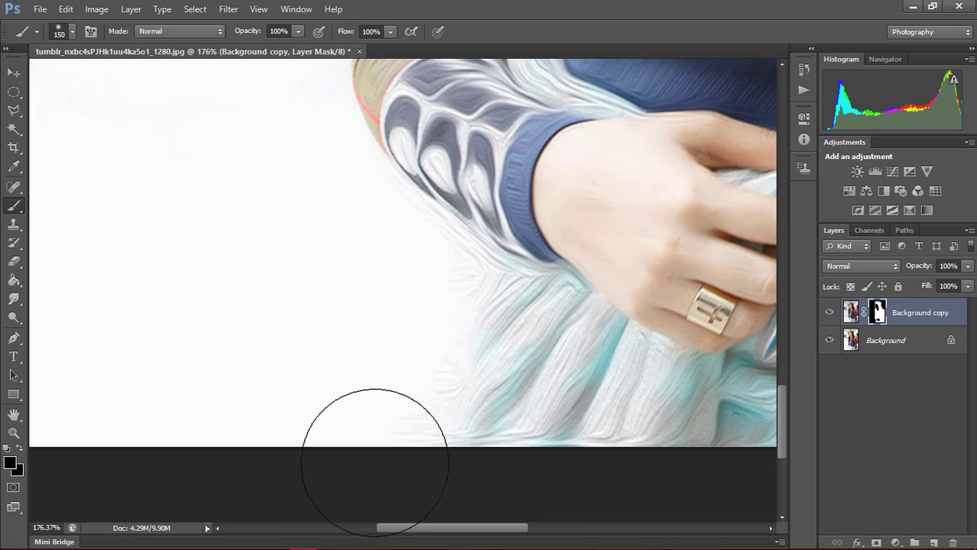
{"action": "scroll", "coordinate": [378, 428], "scroll_direction": "down", "scroll_amount": 2}
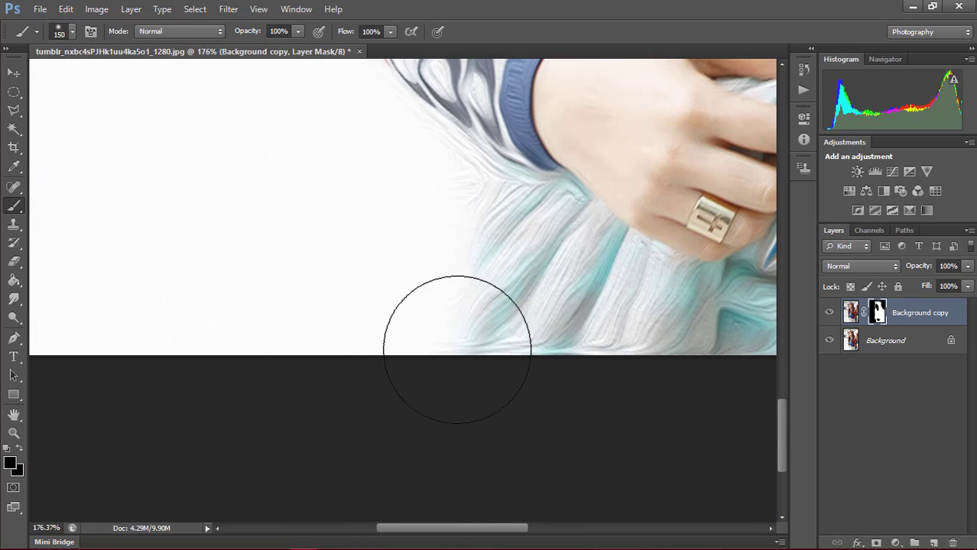
{"action": "scroll", "coordinate": [534, 280], "scroll_direction": "down", "scroll_amount": 4}
{"action": "scroll", "coordinate": [740, 375], "scroll_direction": "down", "scroll_amount": 1}
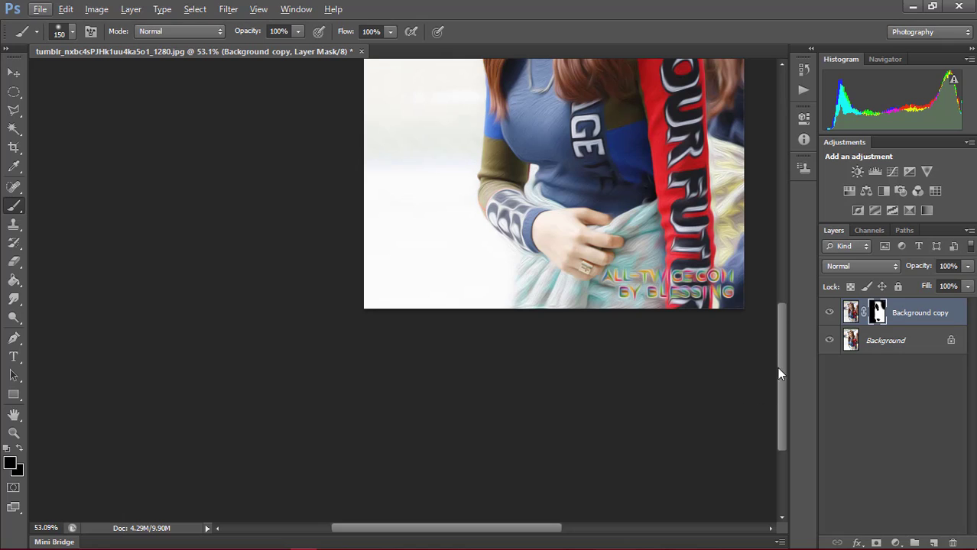
{"action": "mouse_move", "coordinate": [779, 373]}
{"action": "left_mouse_down"}
{"action": "mouse_move", "coordinate": [813, 314]}
{"action": "mouse_move", "coordinate": [809, 256]}
{"action": "left_mouse_up"}
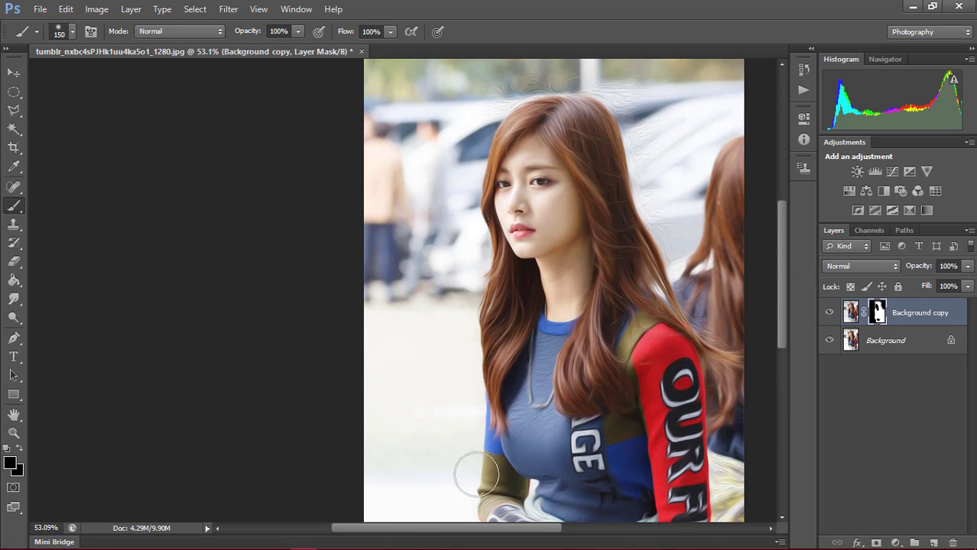
{"action": "left_click_drag", "start_coordinate": [427, 528], "coordinate": [448, 537]}
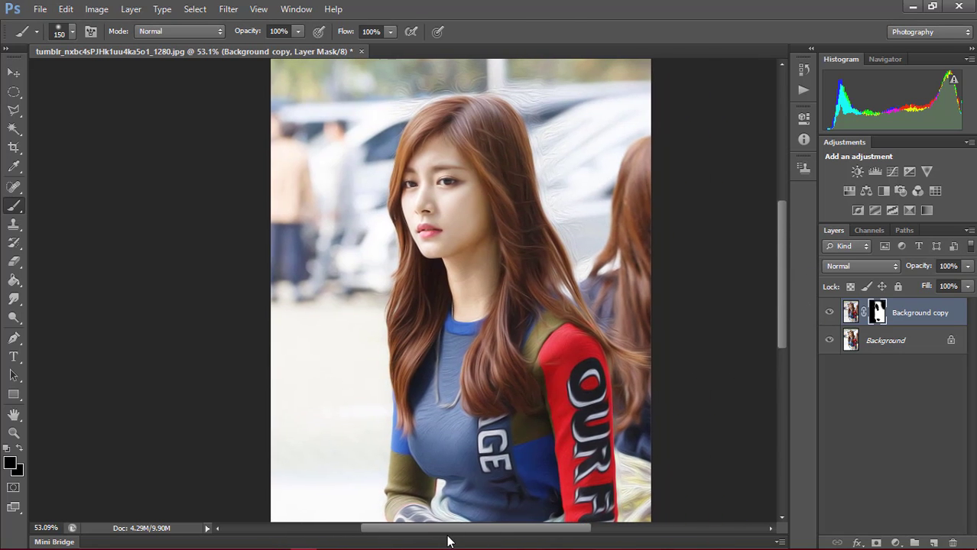
{"action": "scroll", "coordinate": [654, 332], "scroll_direction": "up", "scroll_amount": 2}
{"action": "scroll", "coordinate": [635, 397], "scroll_direction": "up", "scroll_amount": 1}
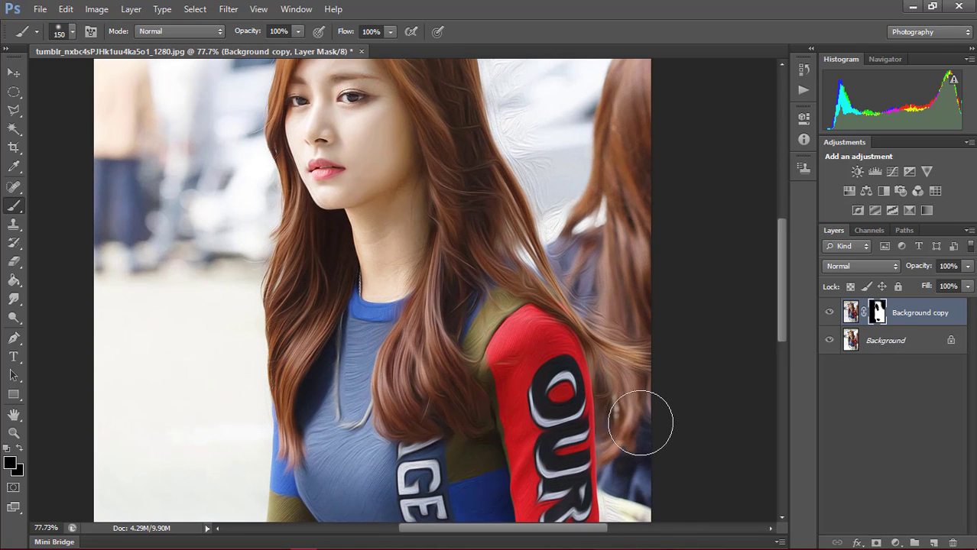
{"action": "scroll", "coordinate": [639, 474], "scroll_direction": "down", "scroll_amount": 2}
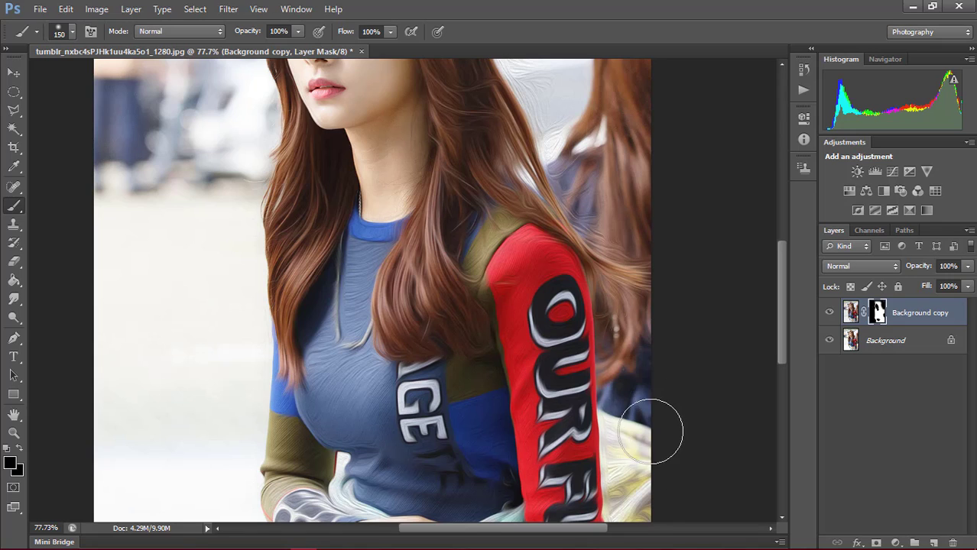
{"action": "scroll", "coordinate": [650, 432], "scroll_direction": "down", "scroll_amount": 2}
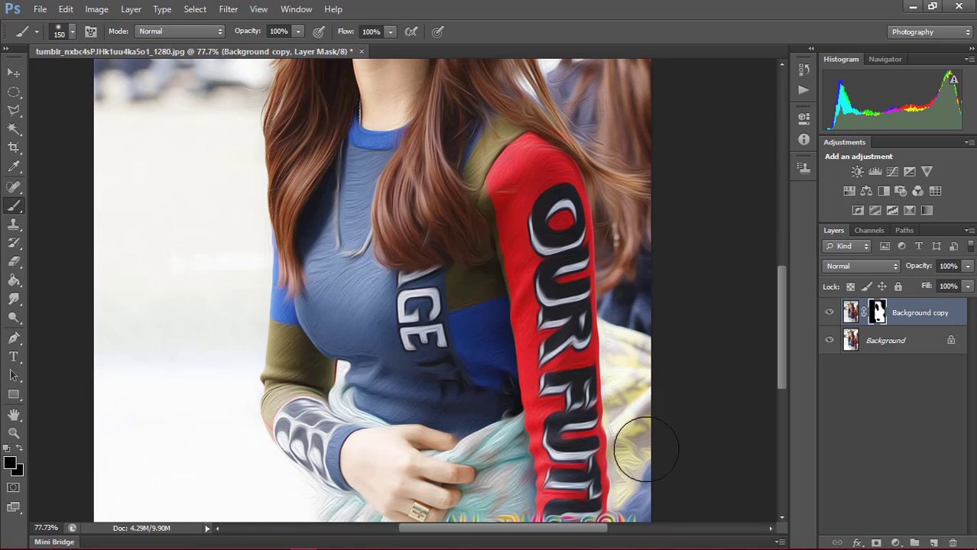
{"action": "scroll", "coordinate": [646, 485], "scroll_direction": "down", "scroll_amount": 2}
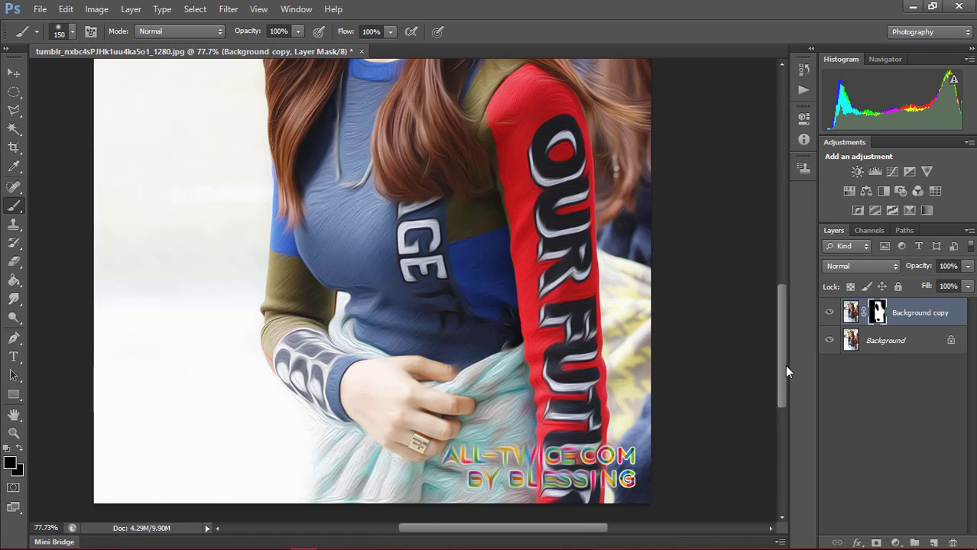
{"action": "left_click_drag", "start_coordinate": [784, 365], "coordinate": [793, 254]}
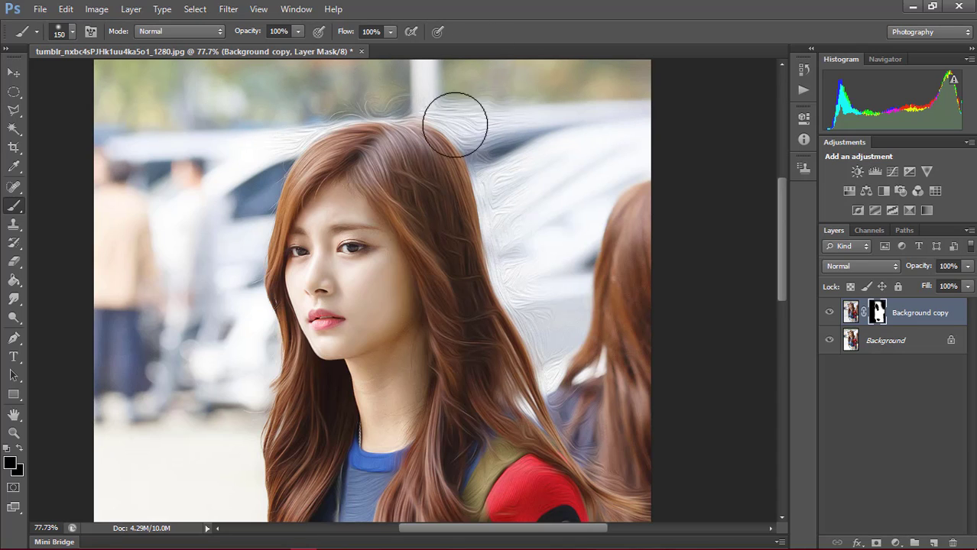
- Mask the paint swirls off the background behind the hair, then compare with the original
{"action": "left_click_drag", "start_coordinate": [509, 124], "coordinate": [523, 237]}
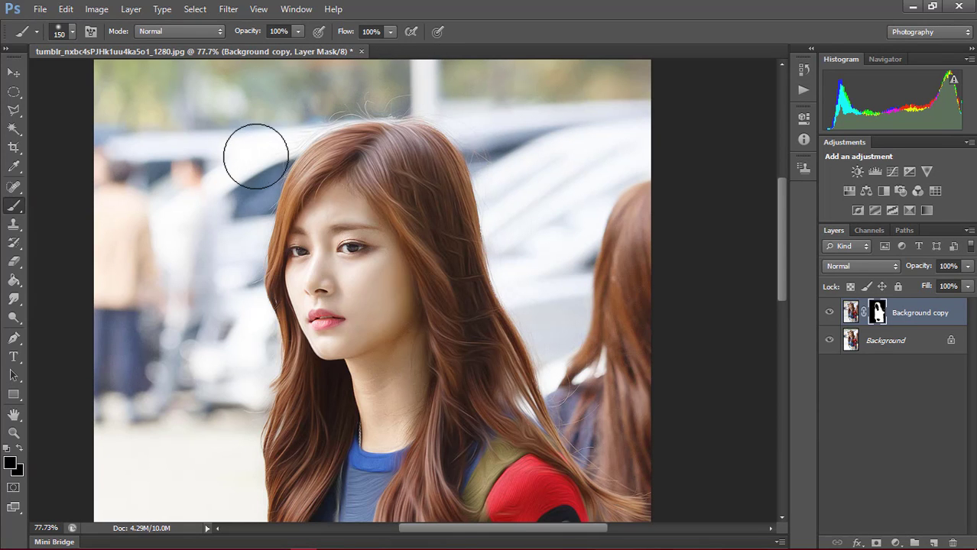
{"action": "scroll", "coordinate": [535, 230], "scroll_direction": "down", "scroll_amount": 4}
{"action": "scroll", "coordinate": [649, 290], "scroll_direction": "down", "scroll_amount": 1}
{"action": "scroll", "coordinate": [710, 289], "scroll_direction": "down", "scroll_amount": 1}
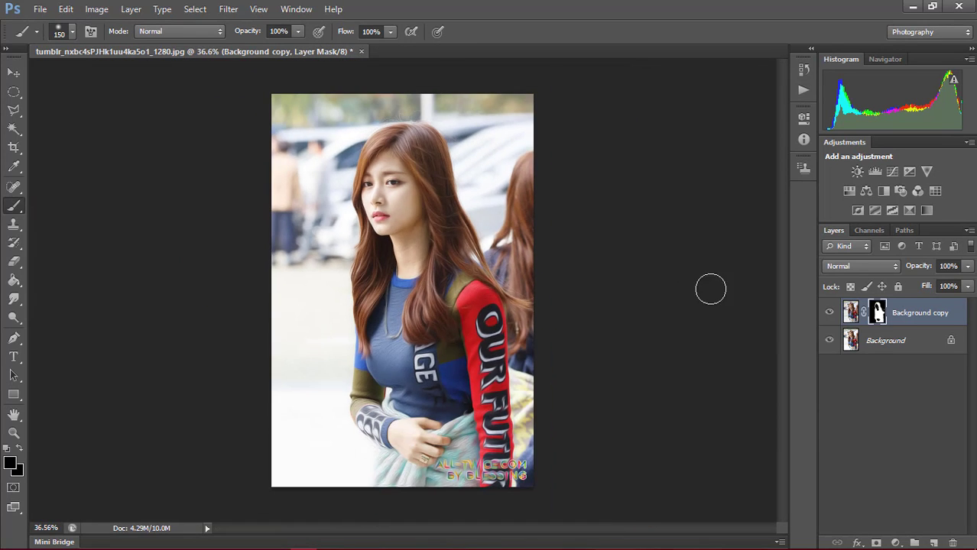
{"action": "left_click", "coordinate": [828, 314]}
{"action": "left_click", "coordinate": [828, 314]}
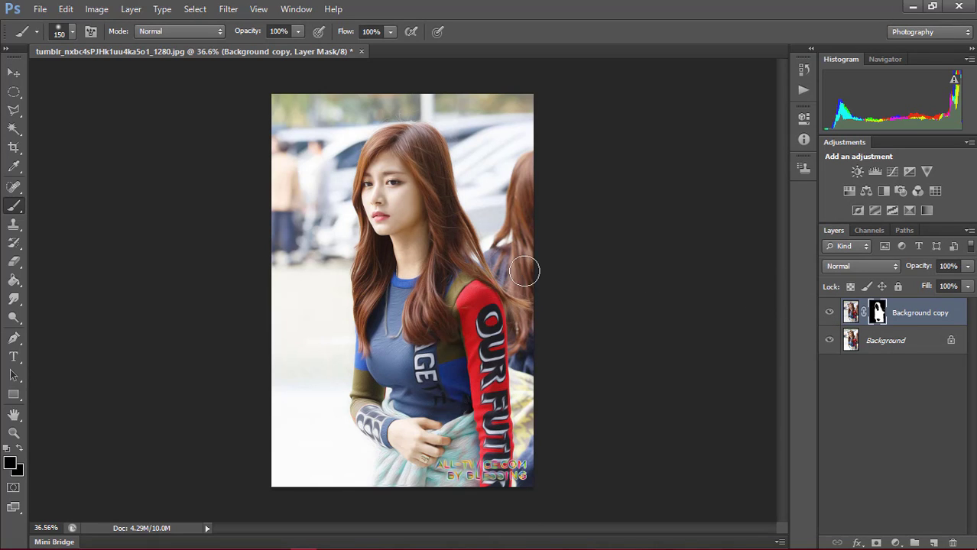
{"action": "scroll", "coordinate": [525, 271], "scroll_direction": "up", "scroll_amount": 2}
{"action": "scroll", "coordinate": [527, 269], "scroll_direction": "up", "scroll_amount": 1}
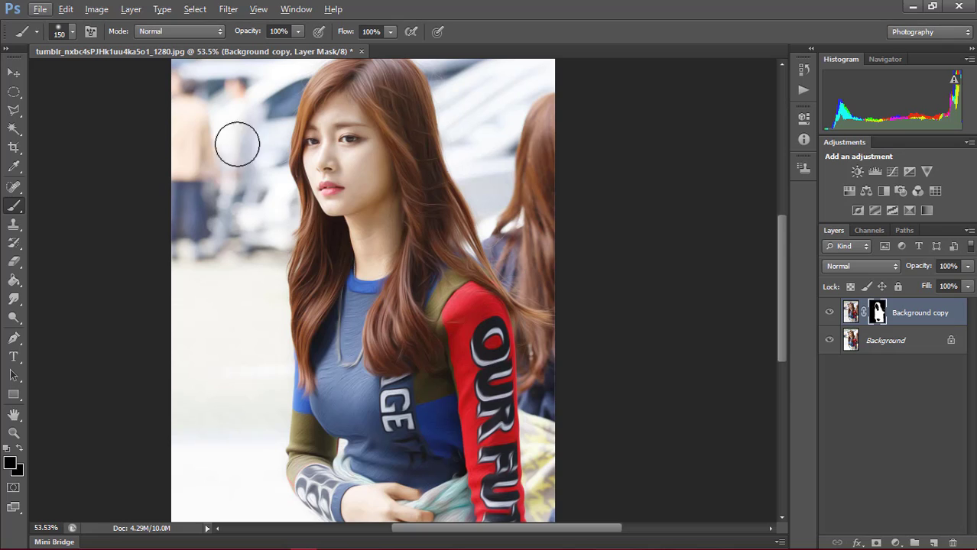
{"action": "left_click", "coordinate": [40, 10]}
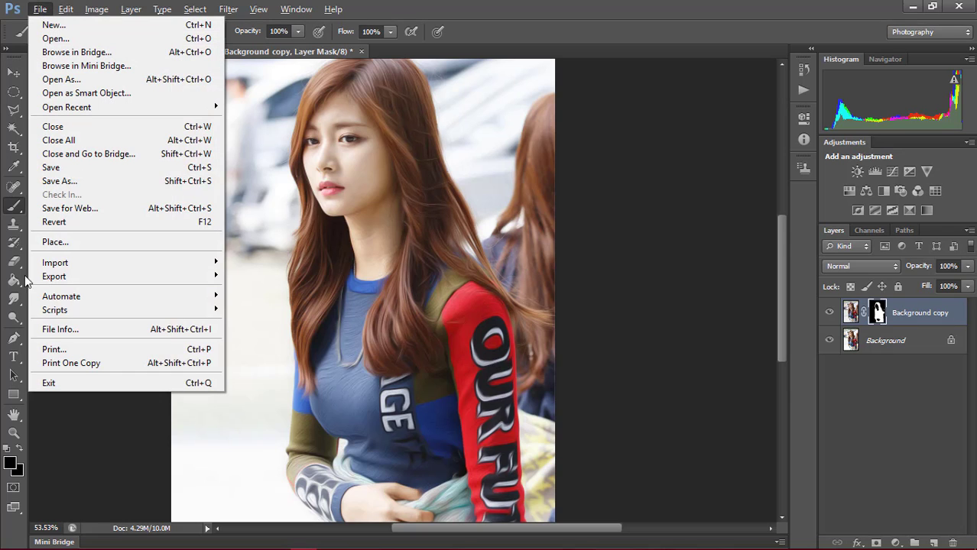
- Save the portrait as a JPEG on the Desktop, getting past the overwrite prompt
{"action": "left_click", "coordinate": [61, 182]}
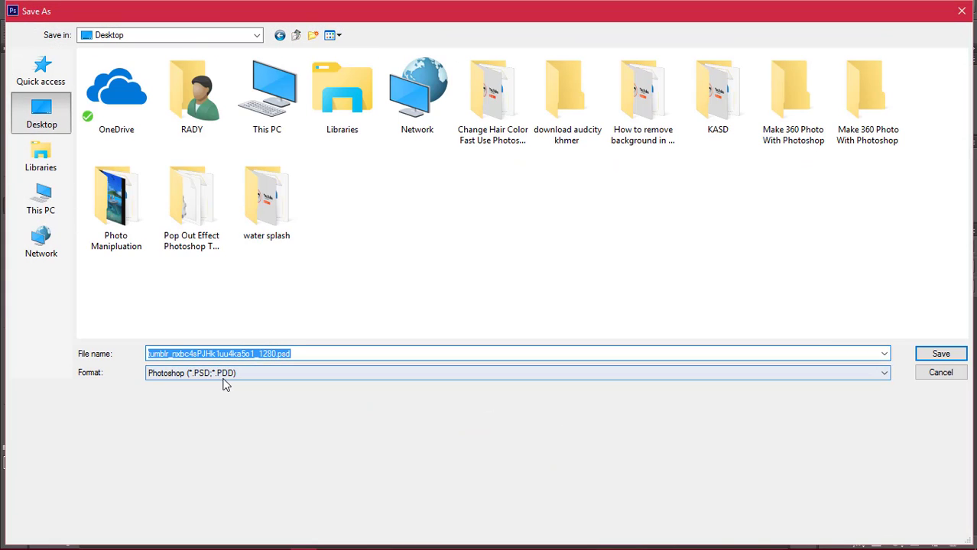
{"action": "left_click", "coordinate": [224, 374]}
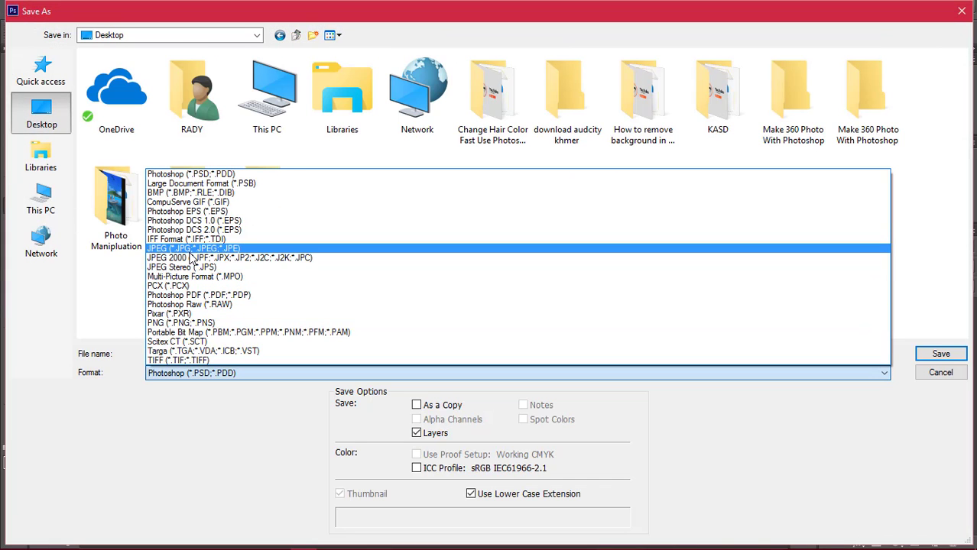
{"action": "left_click", "coordinate": [191, 248]}
{"action": "left_click", "coordinate": [948, 358]}
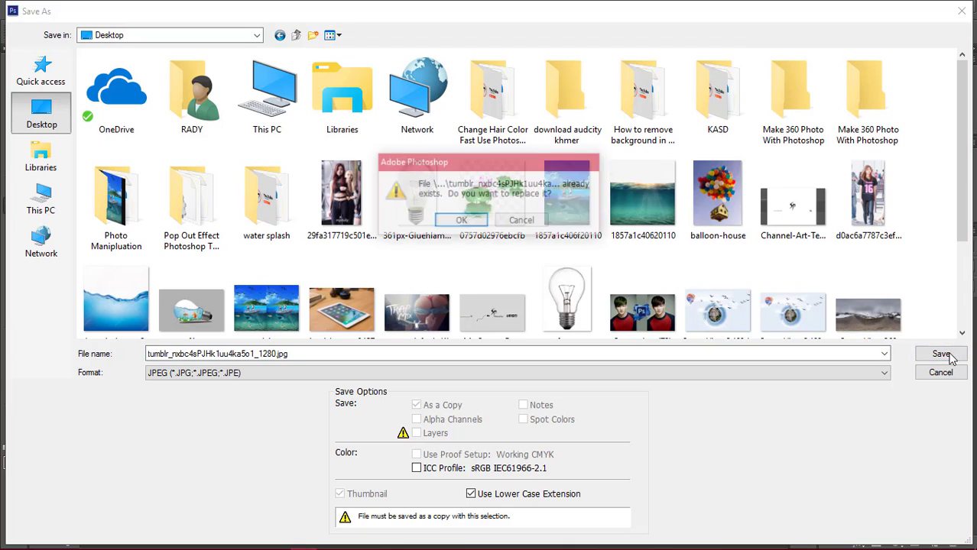
{"action": "key", "text": "Escape"}
{"action": "left_click", "coordinate": [263, 353]}
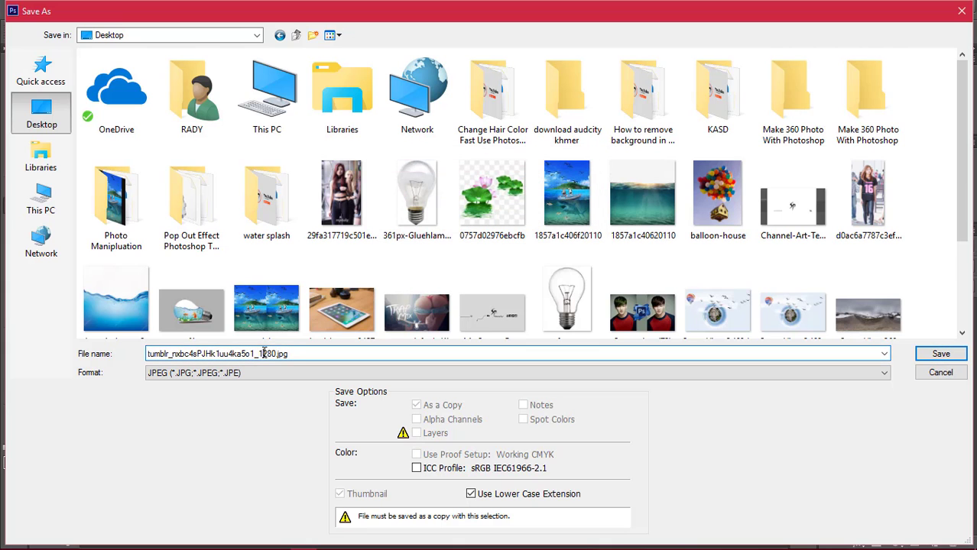
{"action": "type", "text": "d"}
{"action": "left_click", "coordinate": [918, 358]}
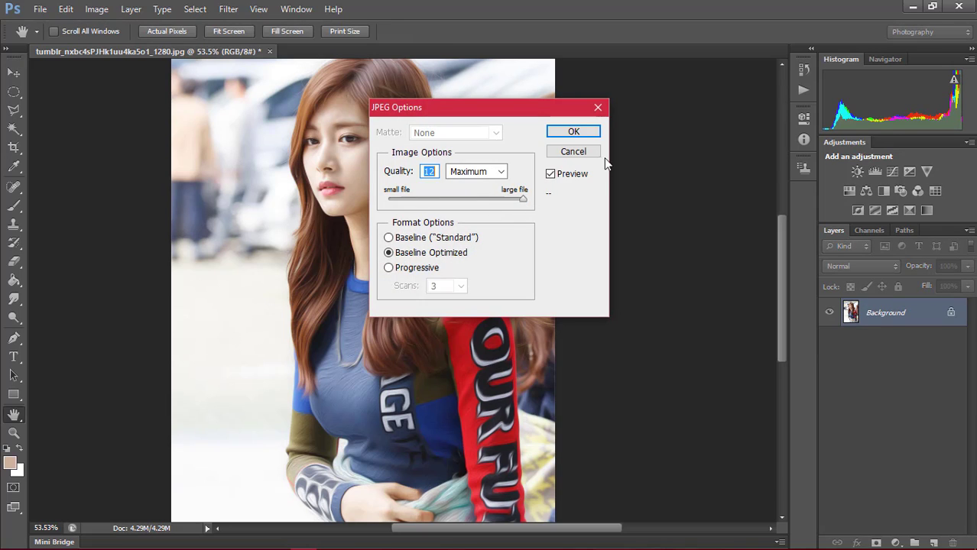
- Confirm JPEG Options at Quality 12 (Maximum) and zoom back out
{"action": "left_click", "coordinate": [574, 132]}
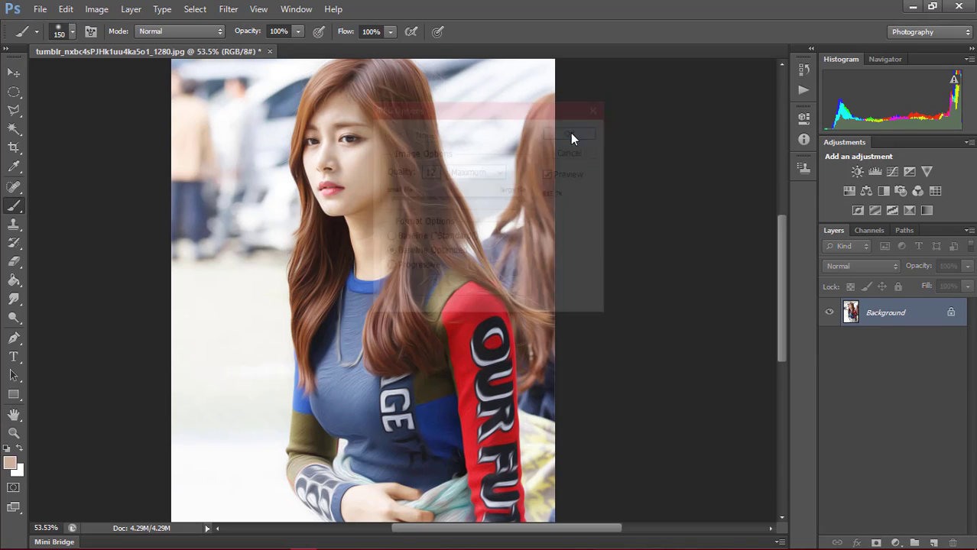
{"action": "scroll", "coordinate": [481, 176], "scroll_direction": "down", "scroll_amount": 2}
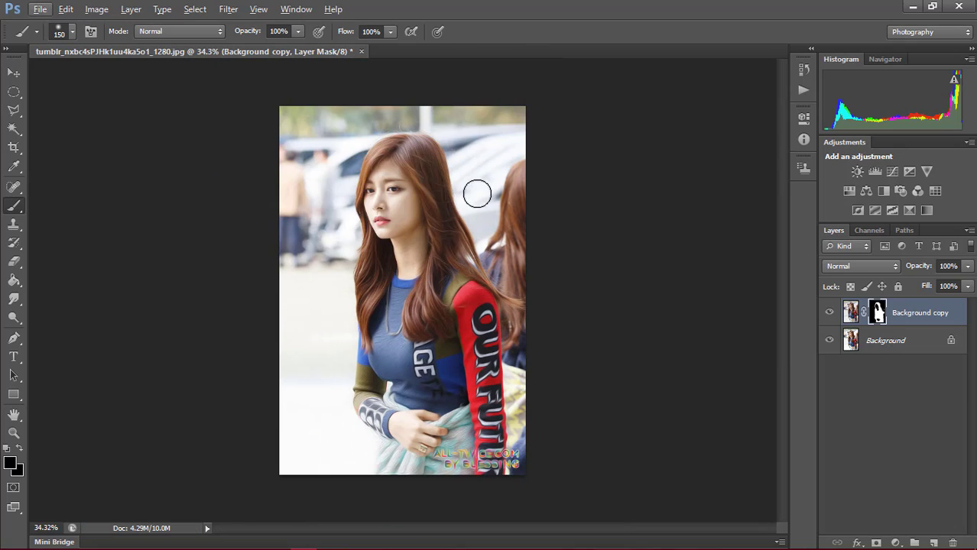